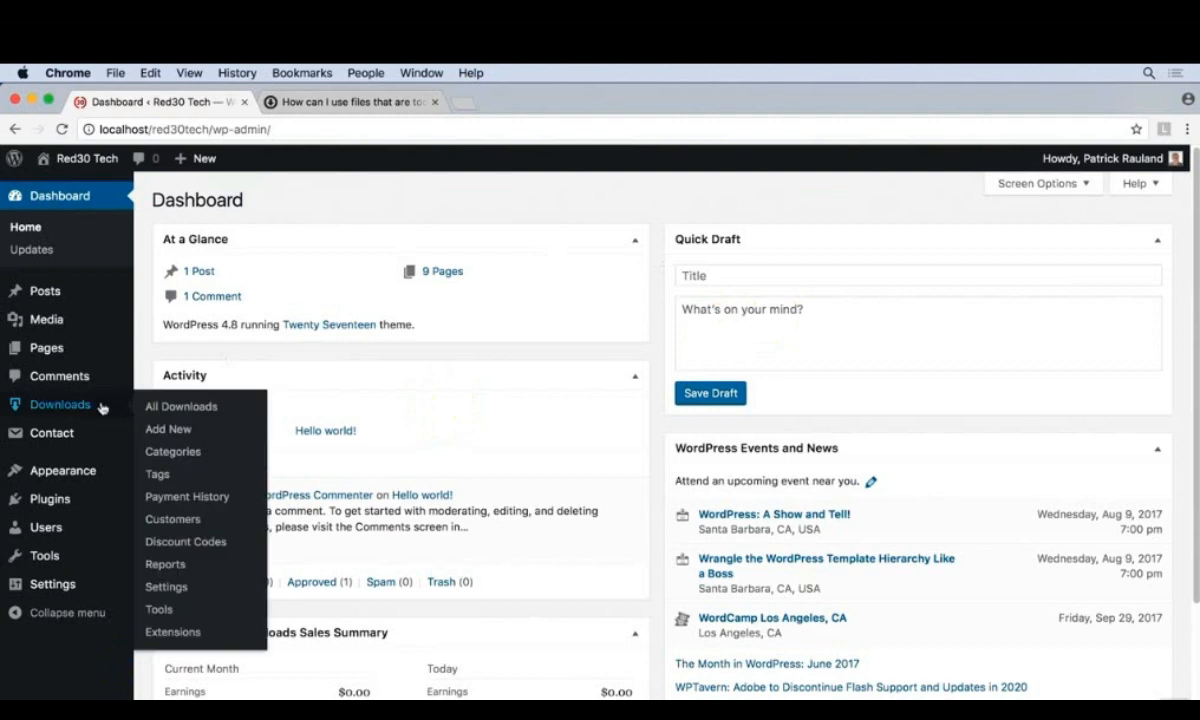
- Create a new download titled "Building Your First Robot" with the ebook's description, copying both texts from the Word document
click(210, 433)
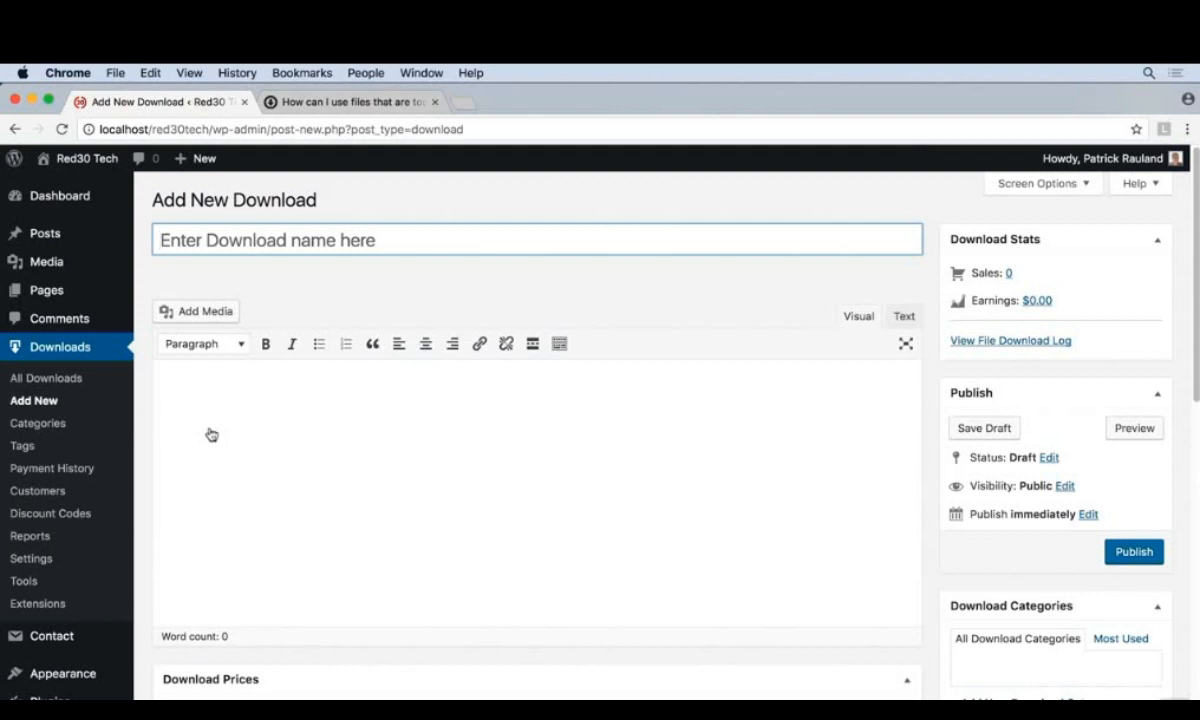
key(shift)
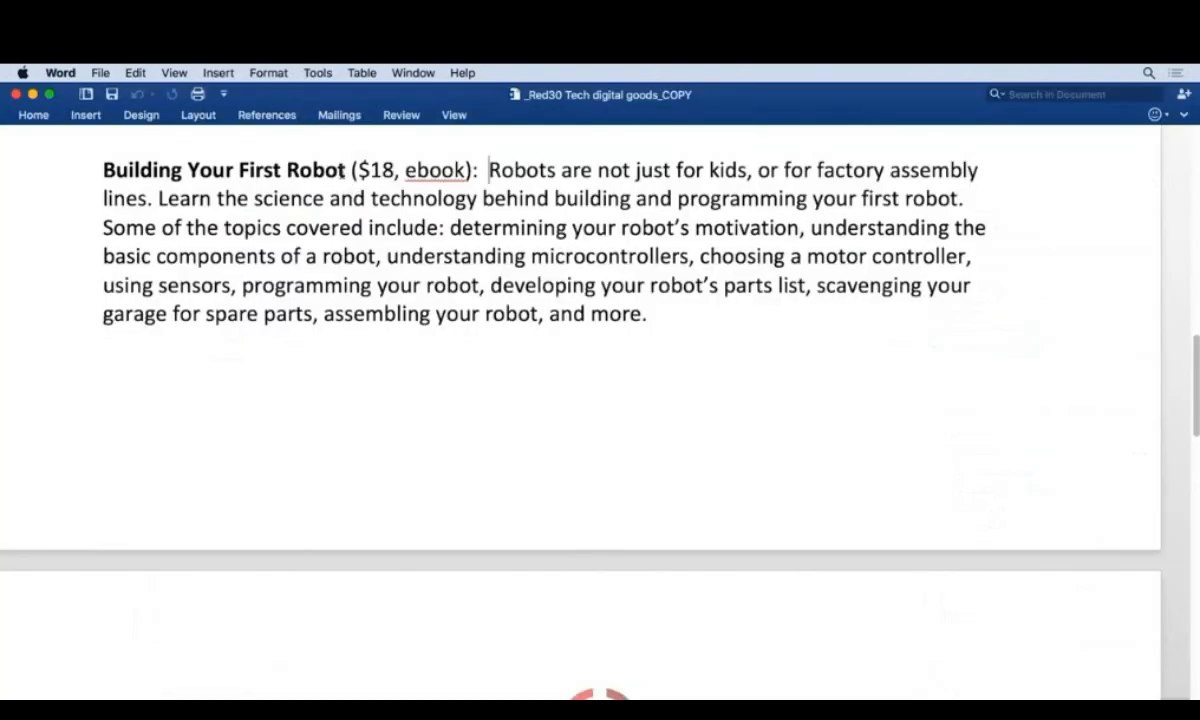
drag(326, 168, 157, 170)
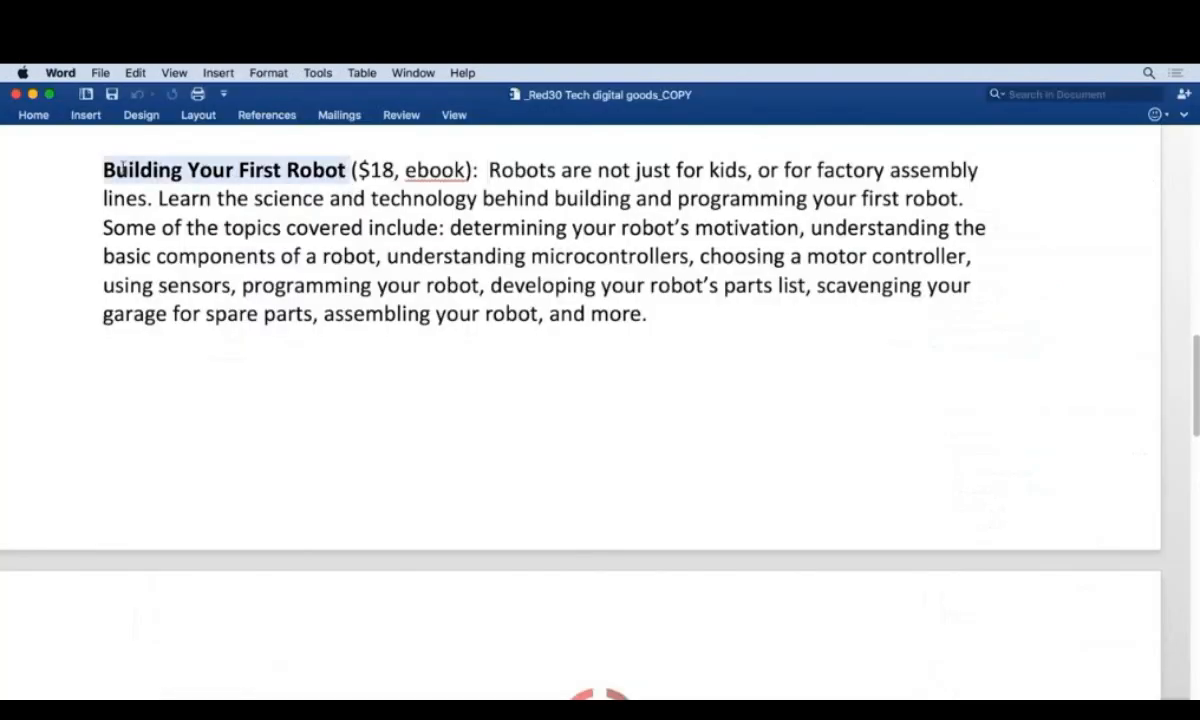
key(super+c)
key(super+Tab)
key(super+v)
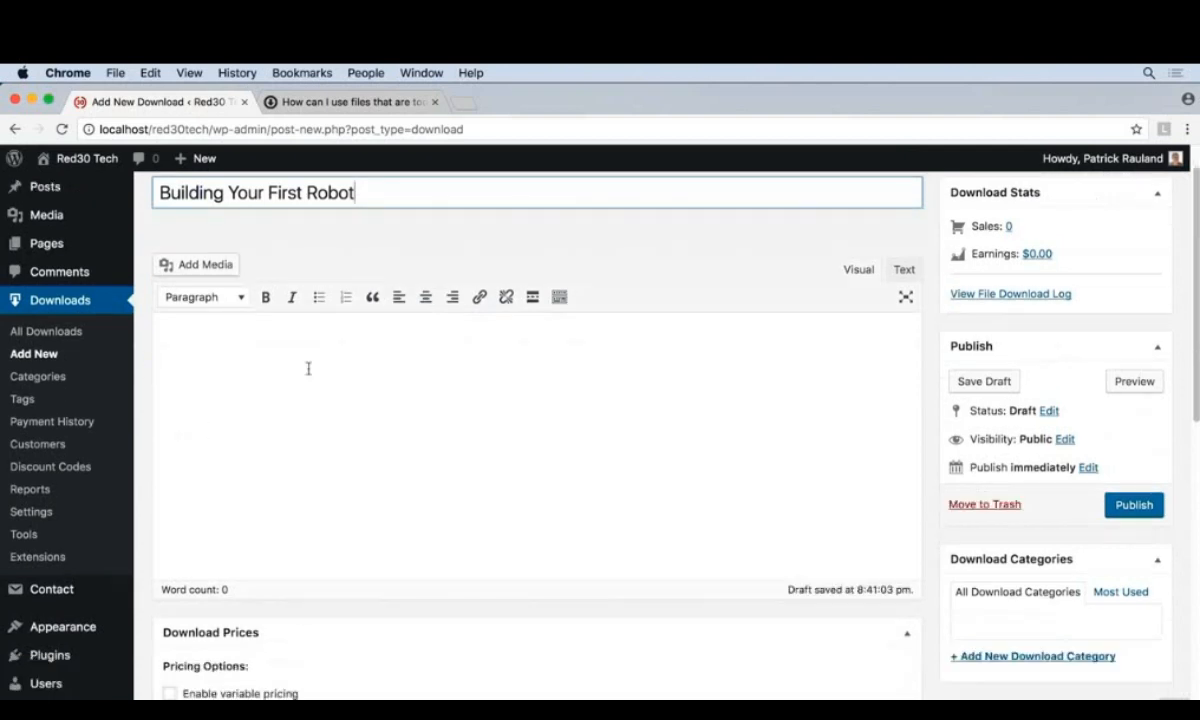
click(309, 370)
key(super+v)
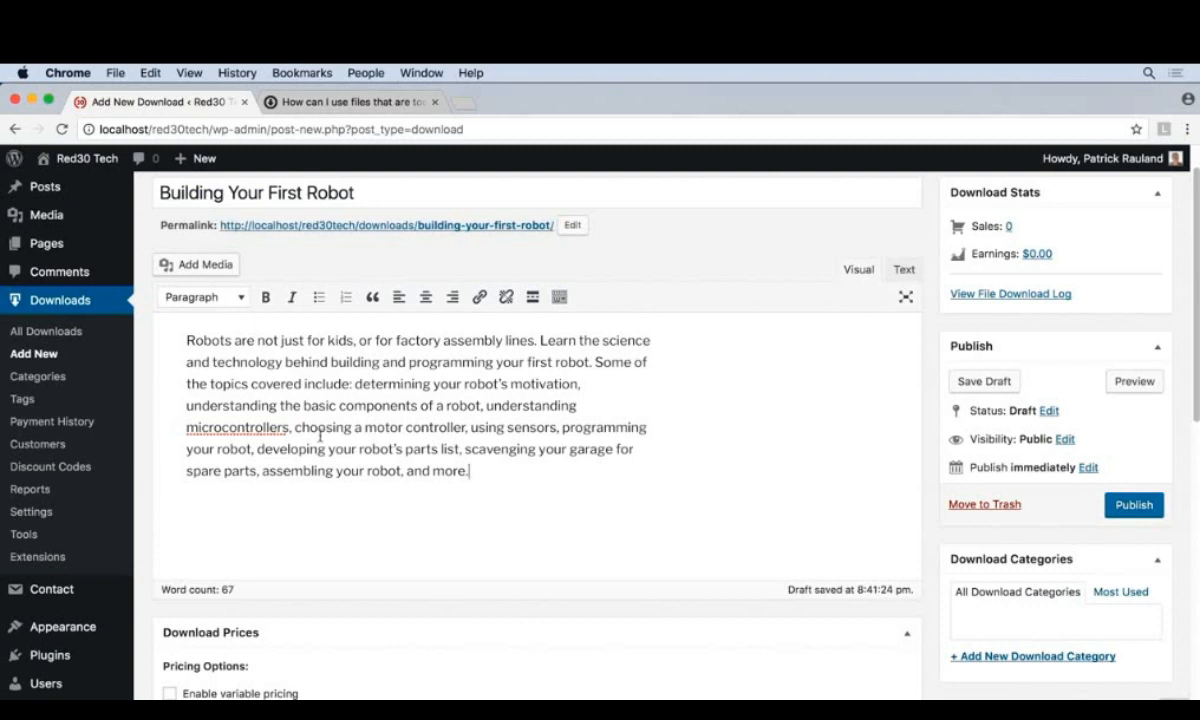
- Set the download's price to $18.00
scroll(305, 420, down, 1)
scroll(321, 445, down, 4)
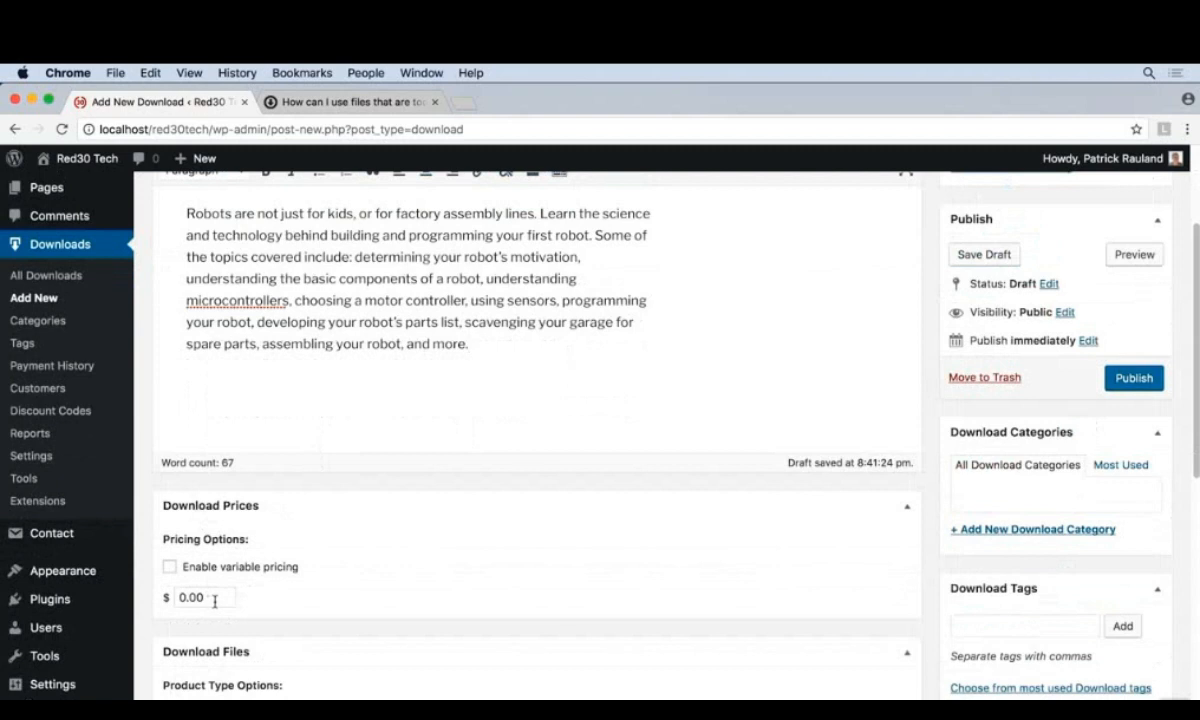
drag(215, 599, 167, 596)
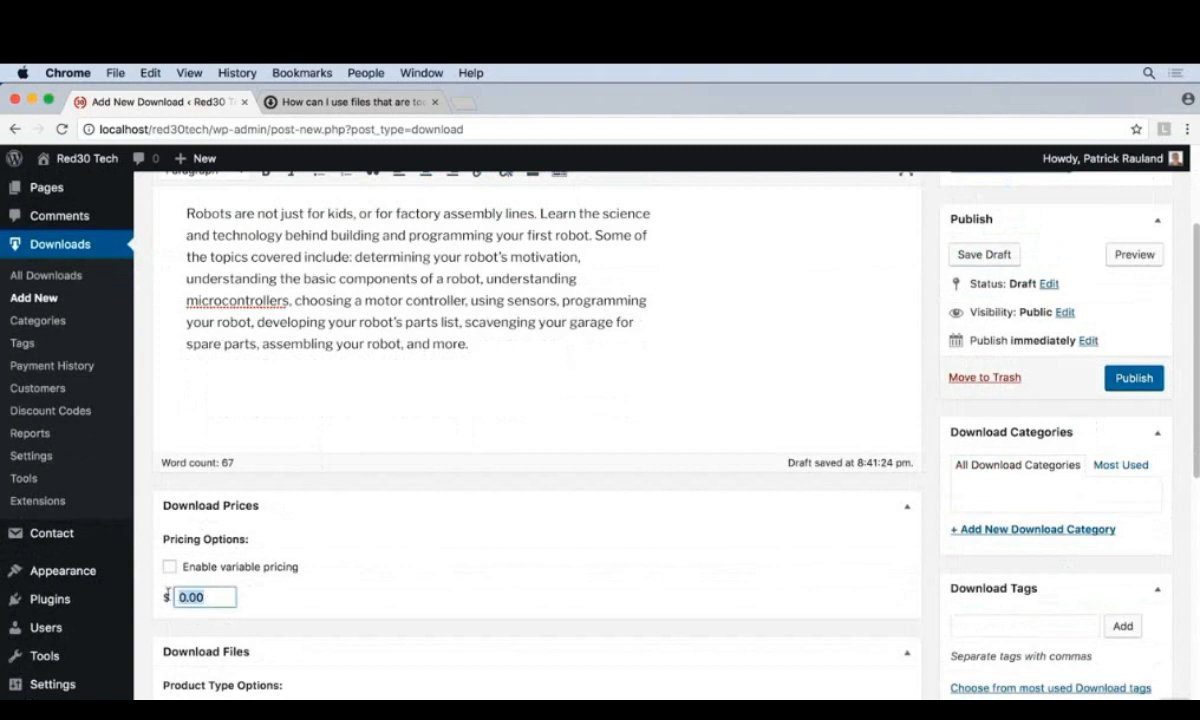
text(18.00)
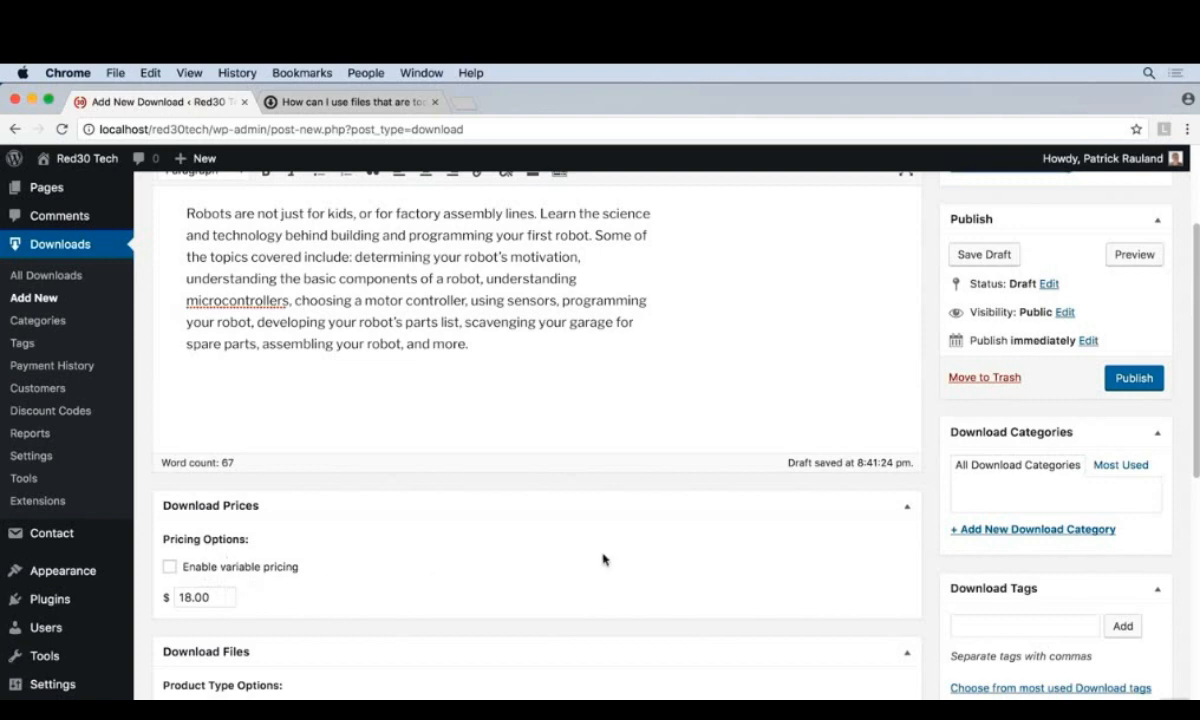
- Name the first download file building-your-first-robot.pdf
scroll(603, 559, down, 5)
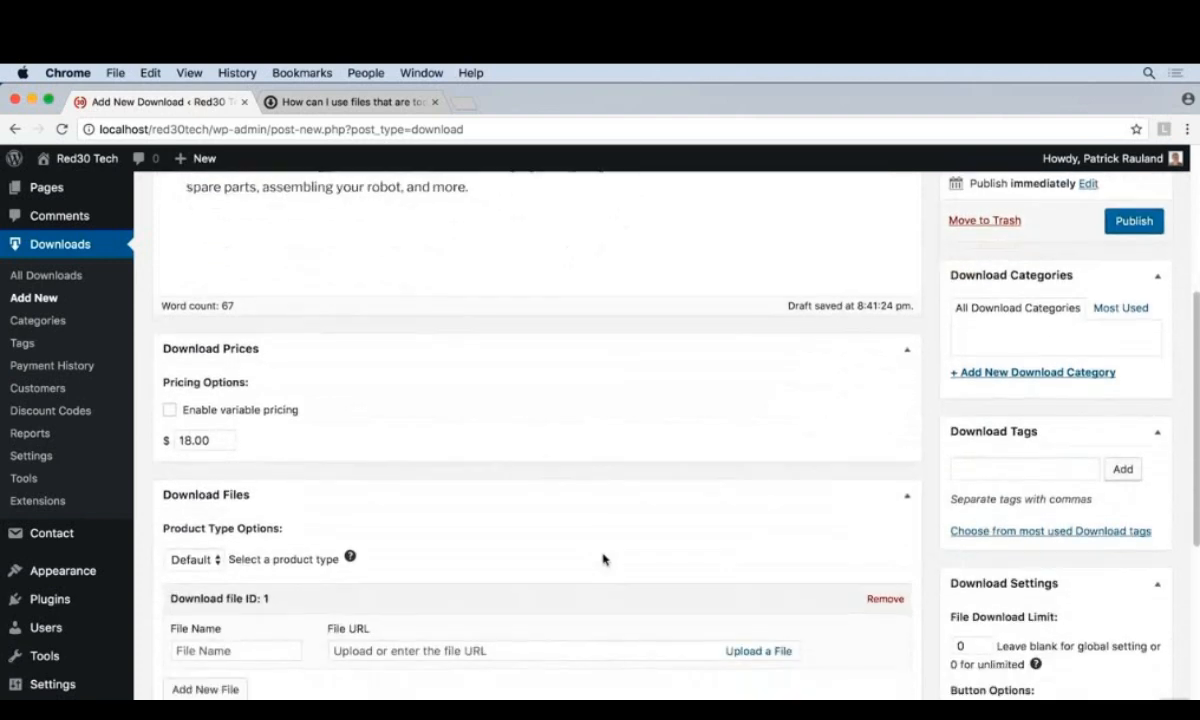
scroll(603, 559, down, 1)
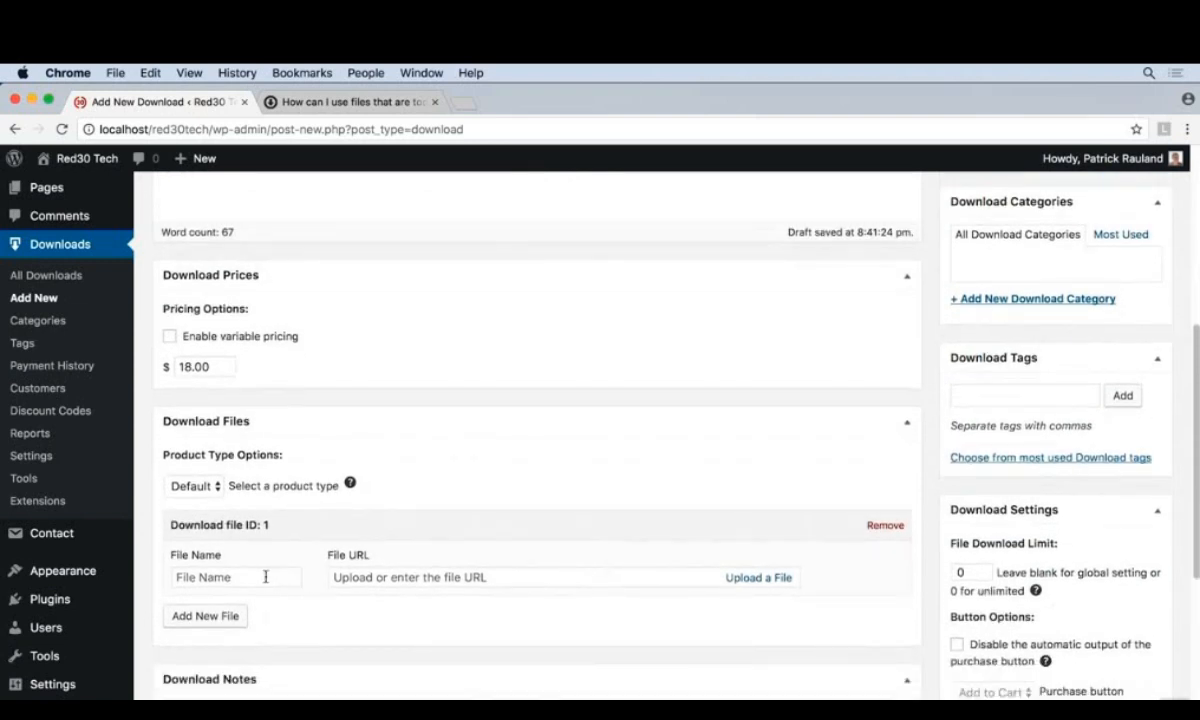
click(265, 577)
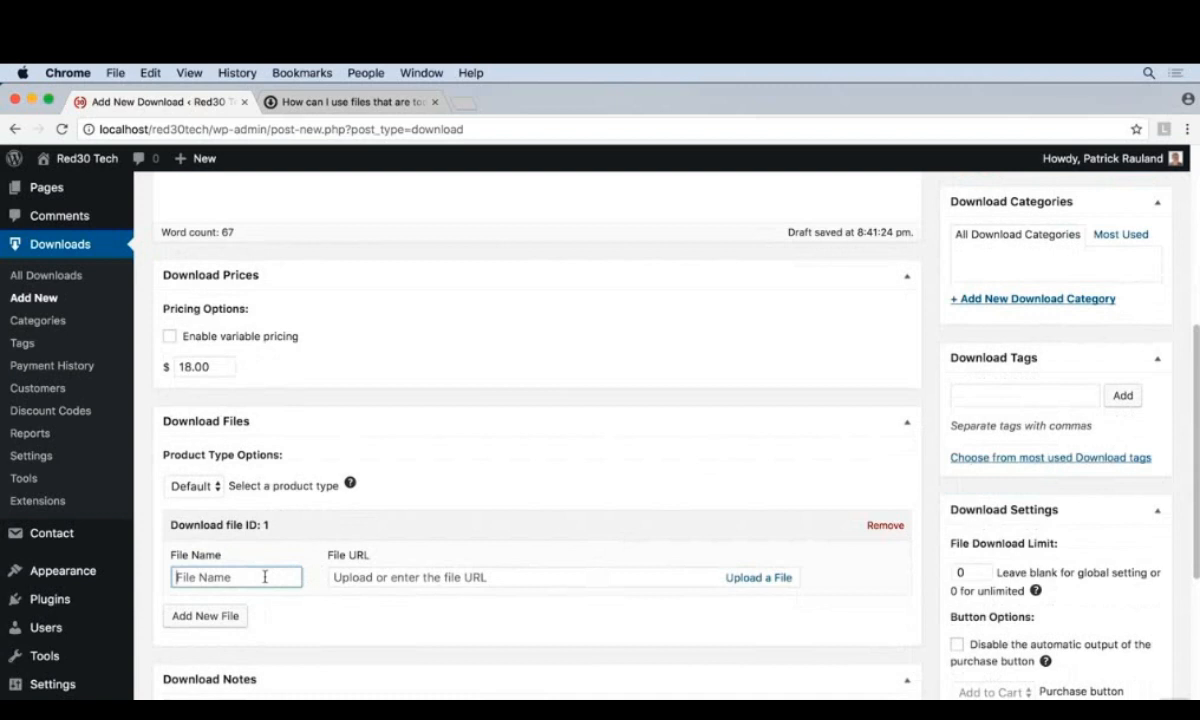
text(building-your-firs)
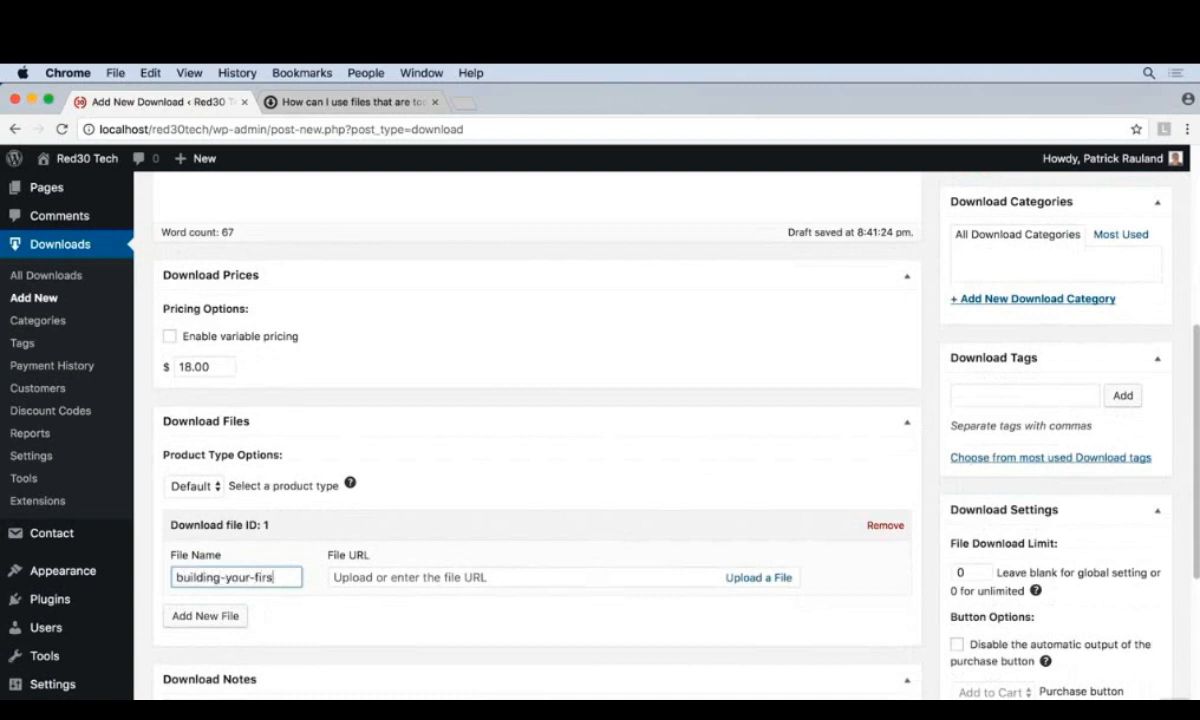
text(t-robot)
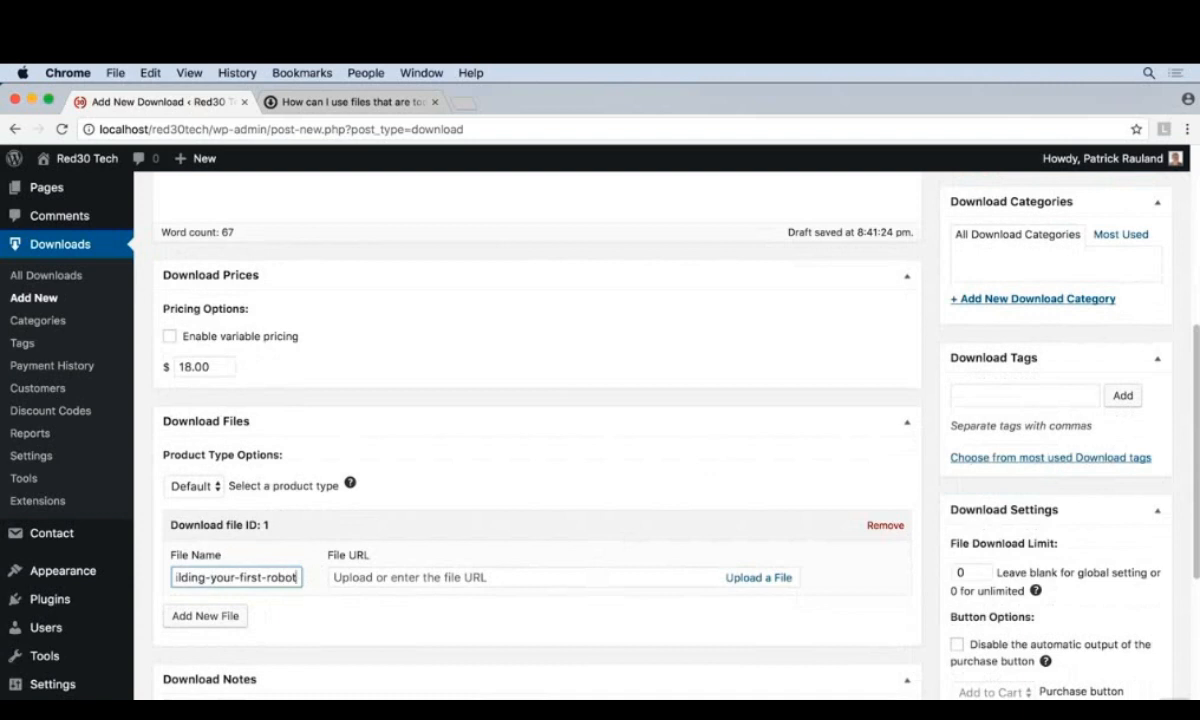
text(.pdf)
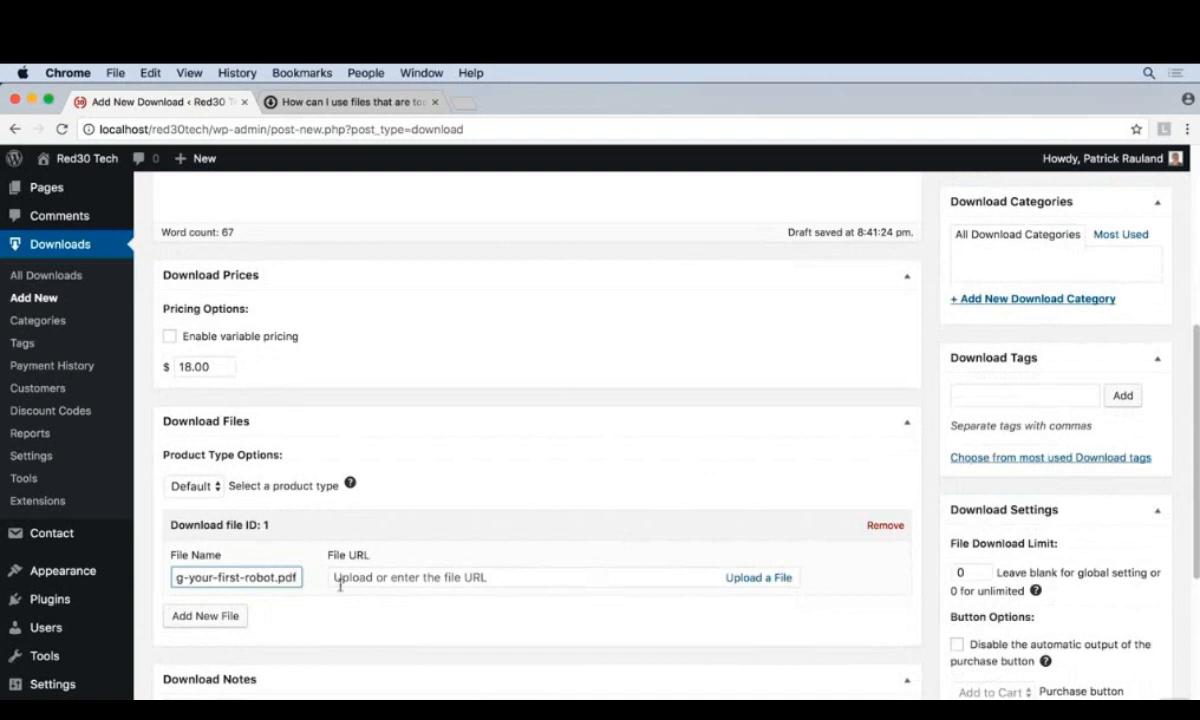
- Upload building-your-first-robot.pdf from the Desktop as the file for the first download entry
click(340, 579)
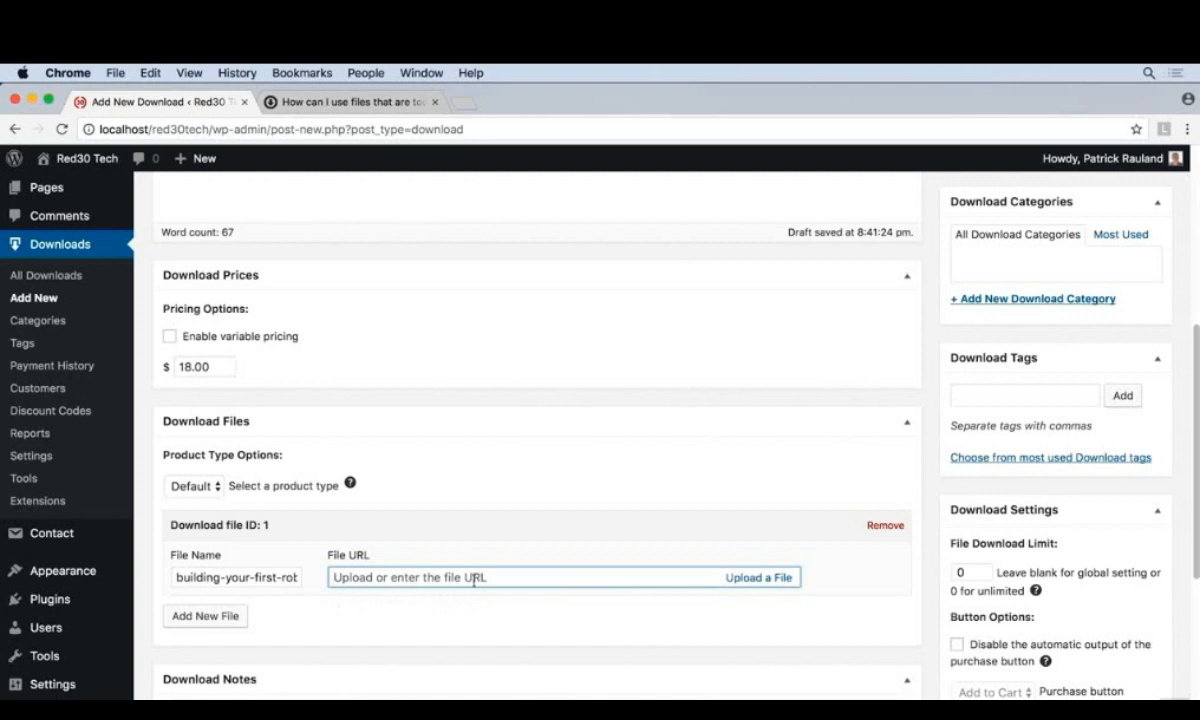
click(779, 586)
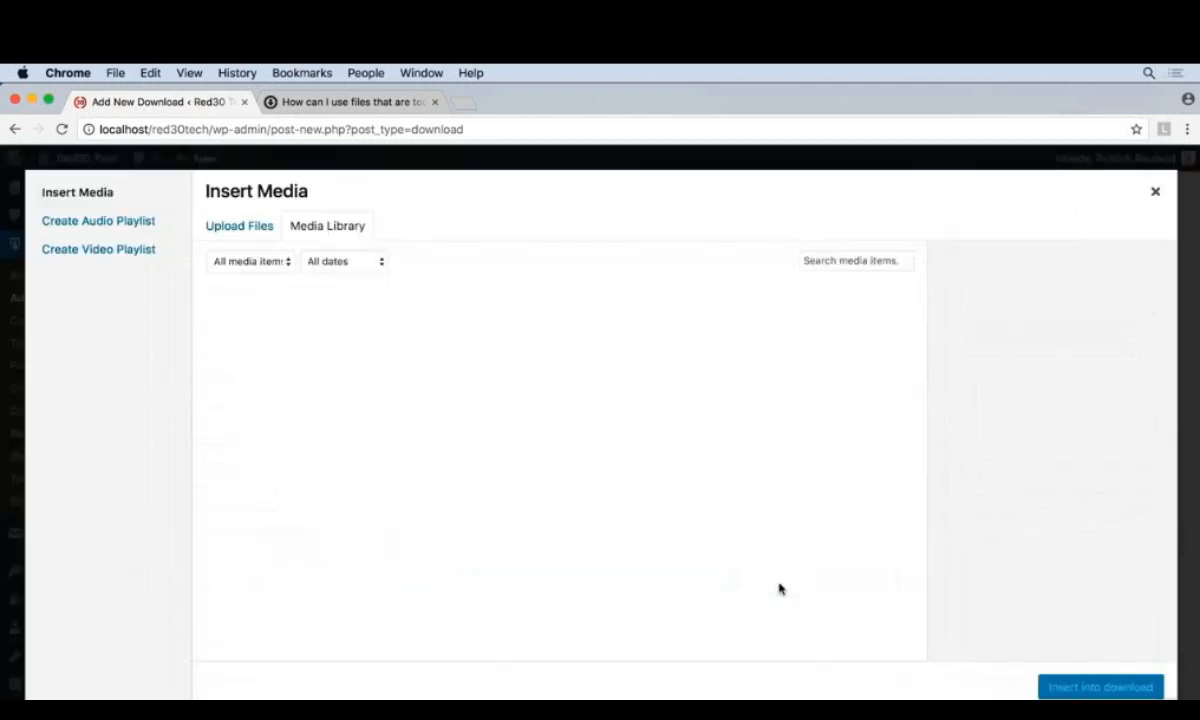
click(275, 226)
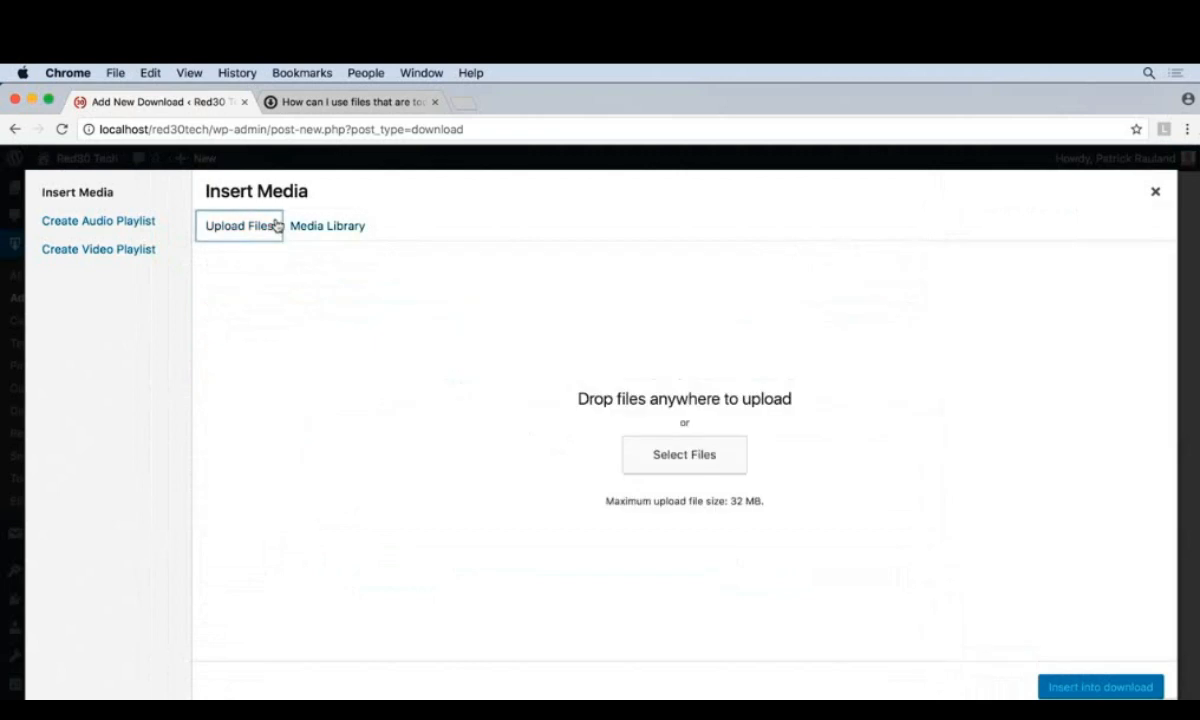
click(669, 476)
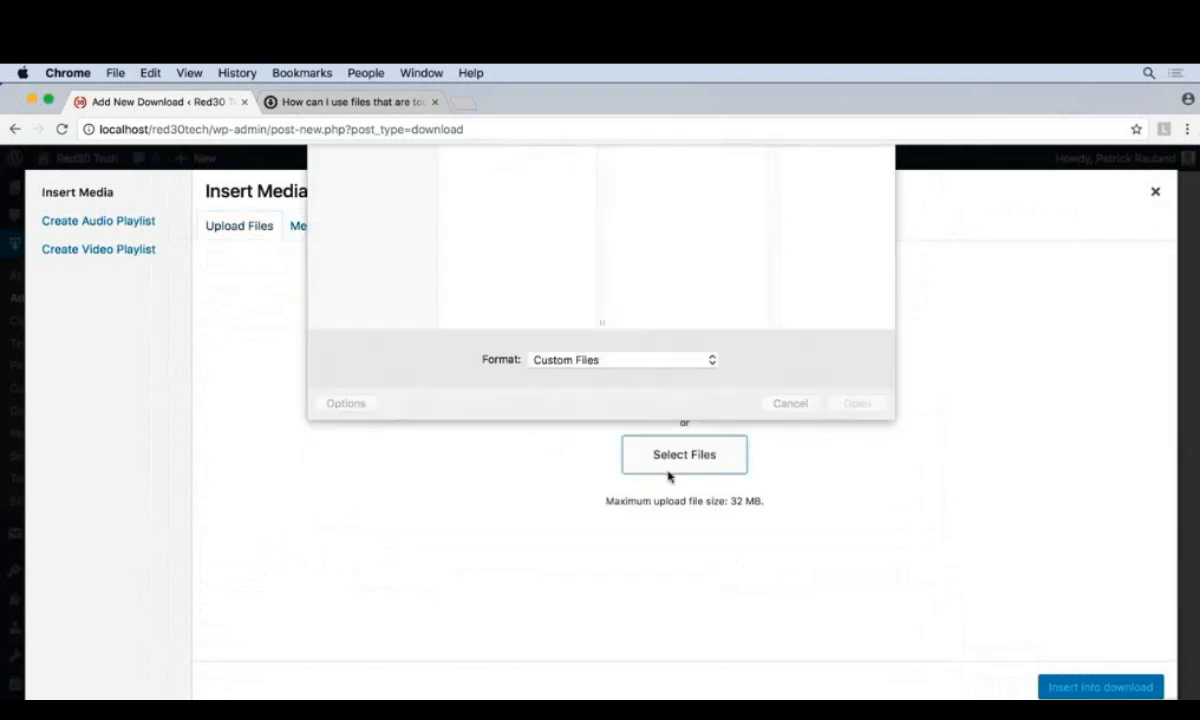
click(481, 204)
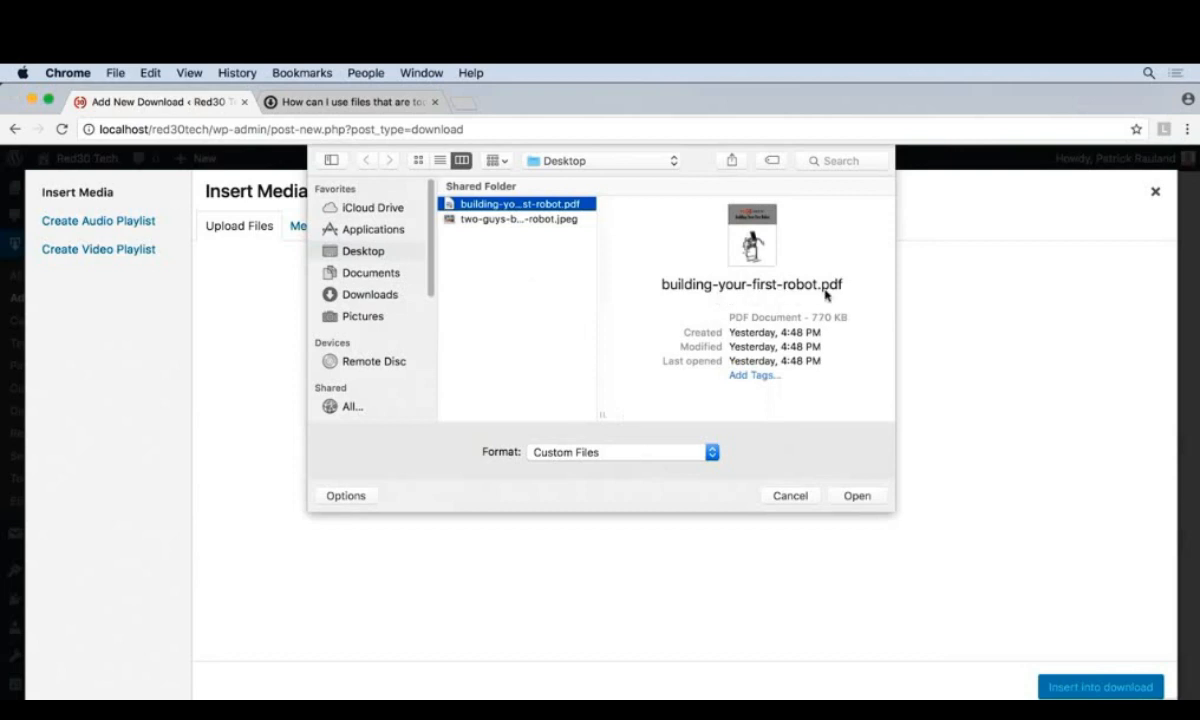
click(861, 505)
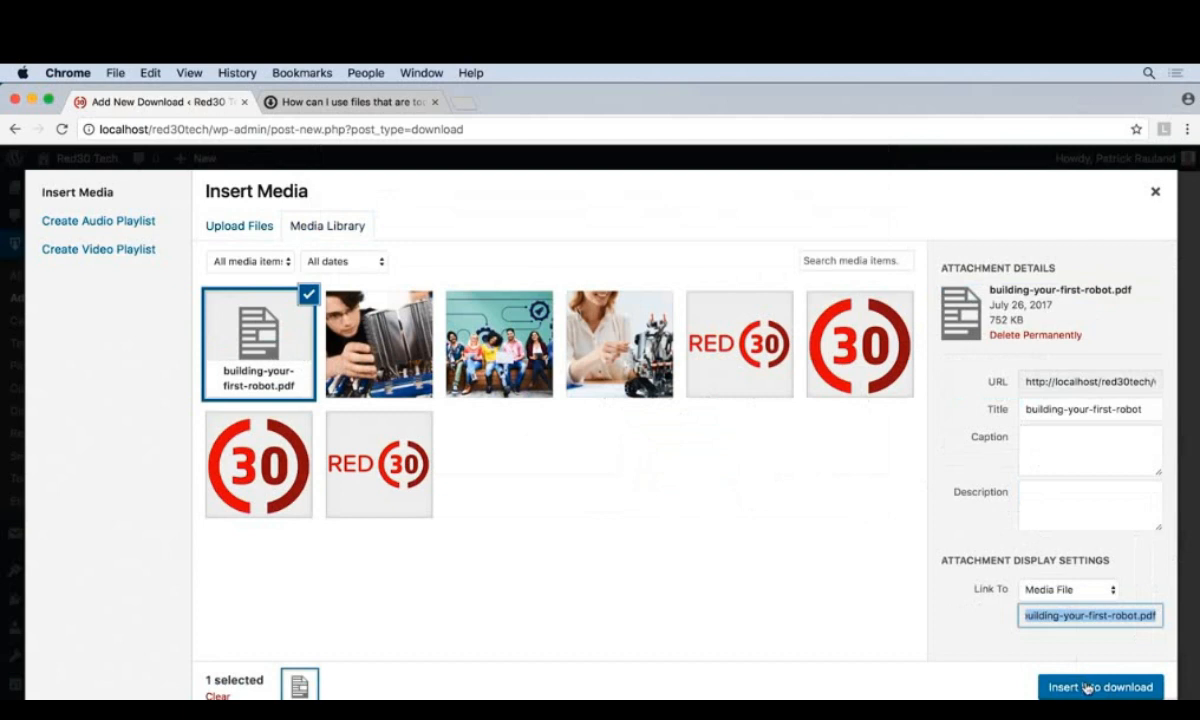
- Change the uploaded PDF's attachment title to "Building Your First Robot", with capitalised words and spaces instead of hyphens
click(1019, 409)
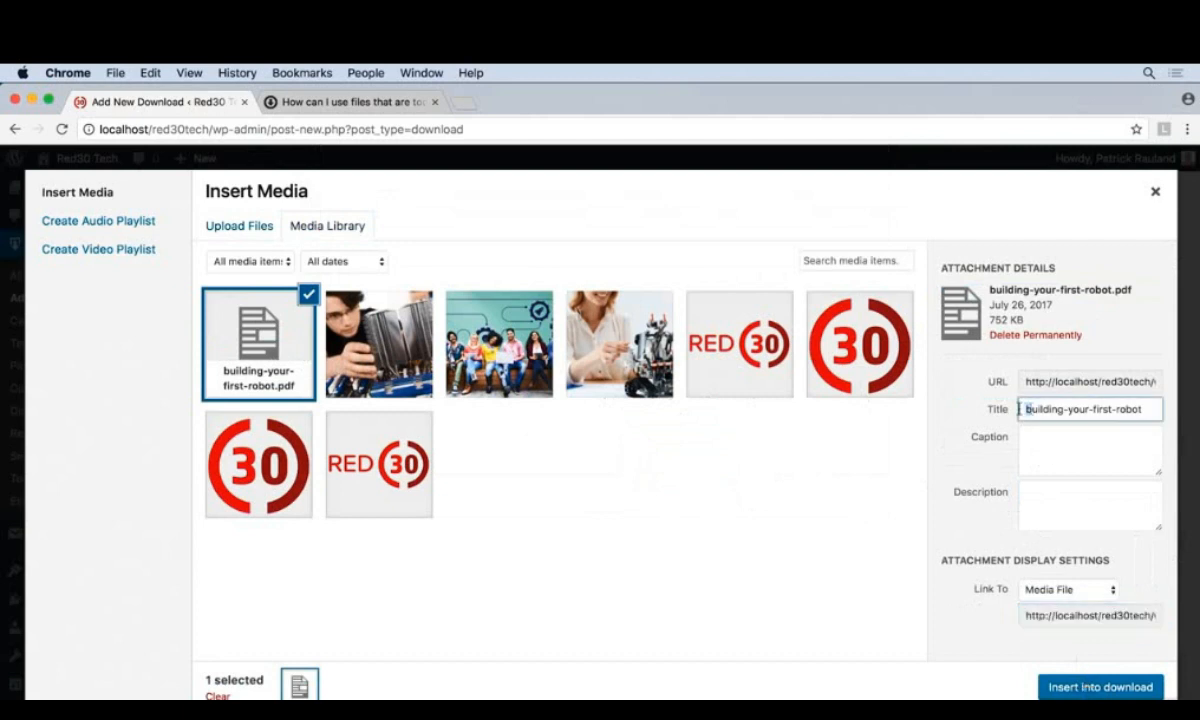
key(Delete)
text(B)
key(Right)
key(Right)
key(Right)
key(Right)
key(Right)
key(Right)
key(Right)
key(Right)
key(BackSpace)
key(BackSpace)
key(Delete)
text(Y)
key(Right)
key(Right)
key(Right)
key(Delete)
key(Delete)
text(F)
key(Right)
key(Right)
key(Right)
key(Right)
key(Delete)
key(Delete)
text(R)
- Copy the attachment title into its caption and description, and insert the PDF into the download
key(super+a)
key(super+c)
click(1053, 445)
key(super+v)
click(1053, 497)
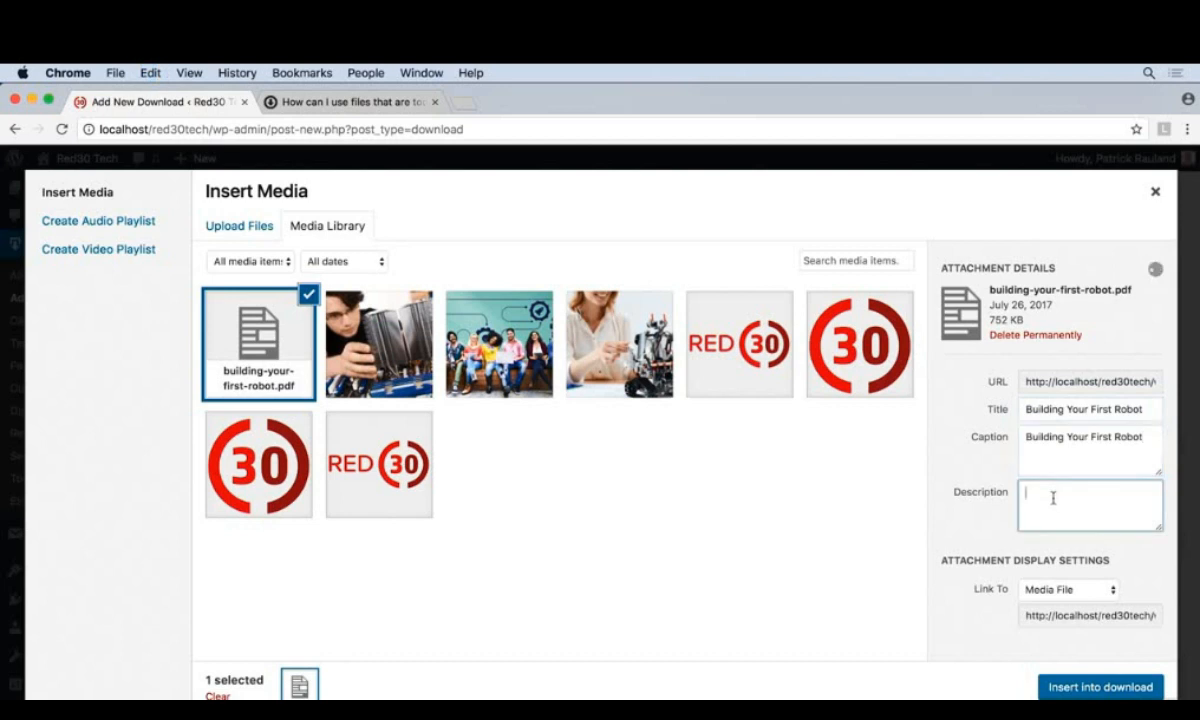
key(super+v)
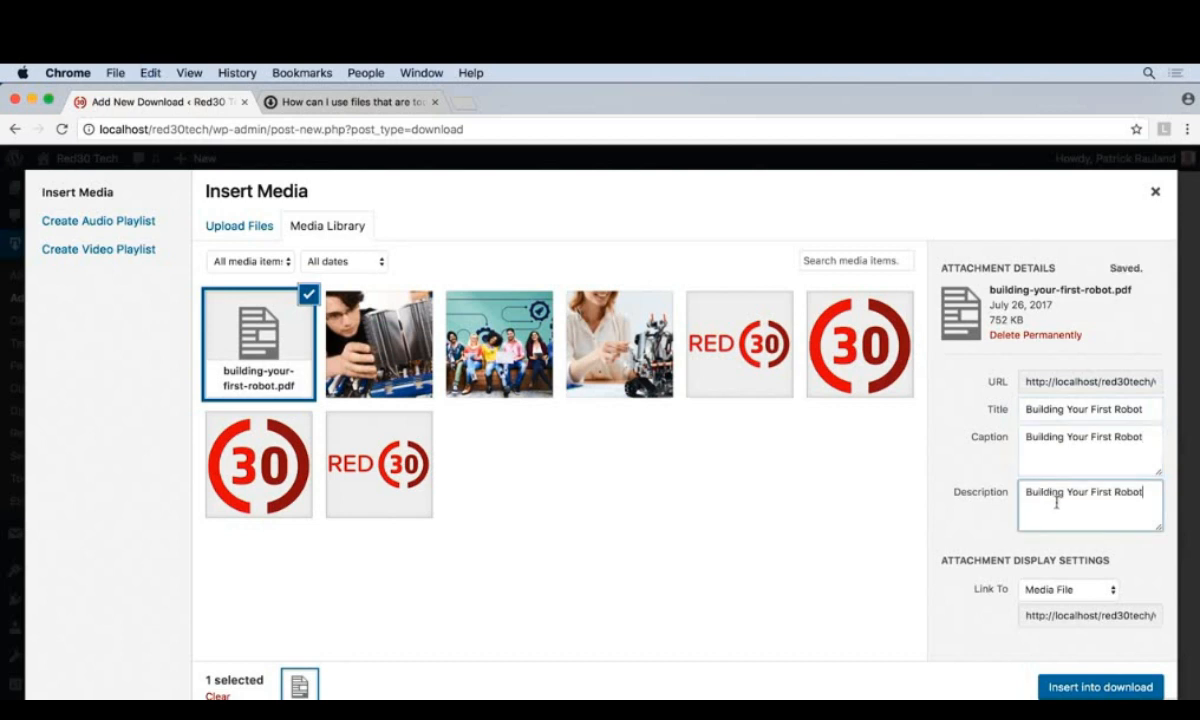
click(1091, 688)
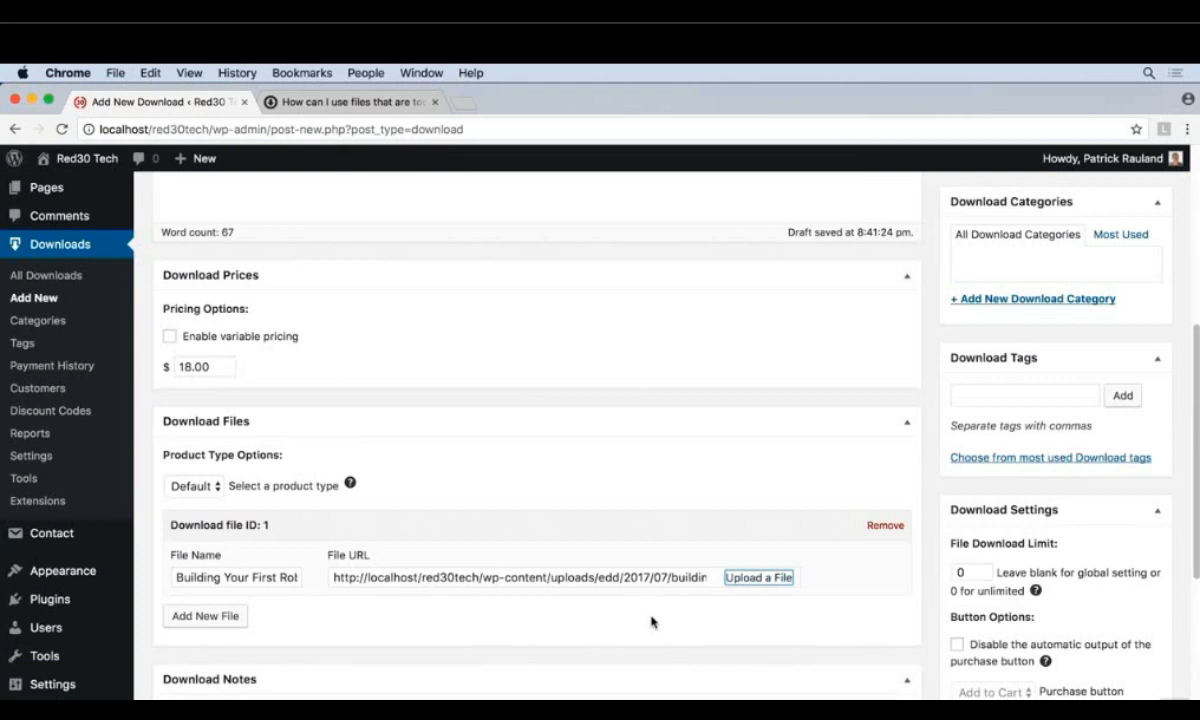
- Check the help article on files too large for WordPress to upload, and publish the download
click(293, 108)
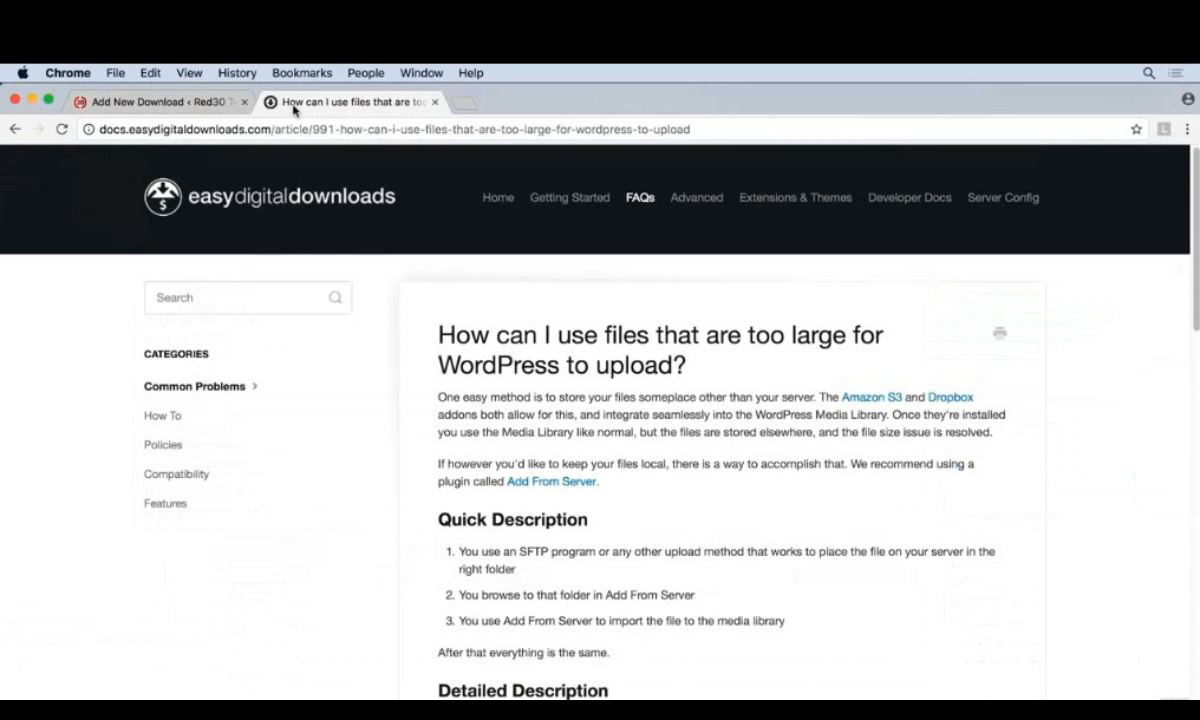
click(182, 104)
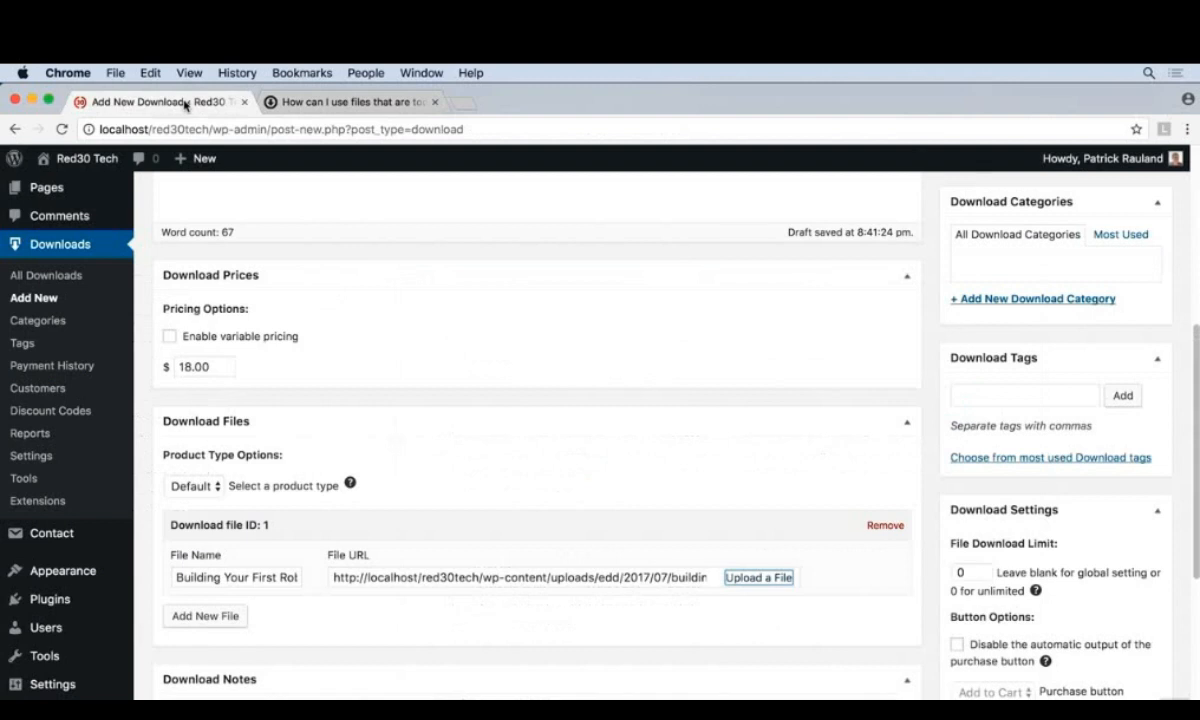
scroll(890, 500, up, 5)
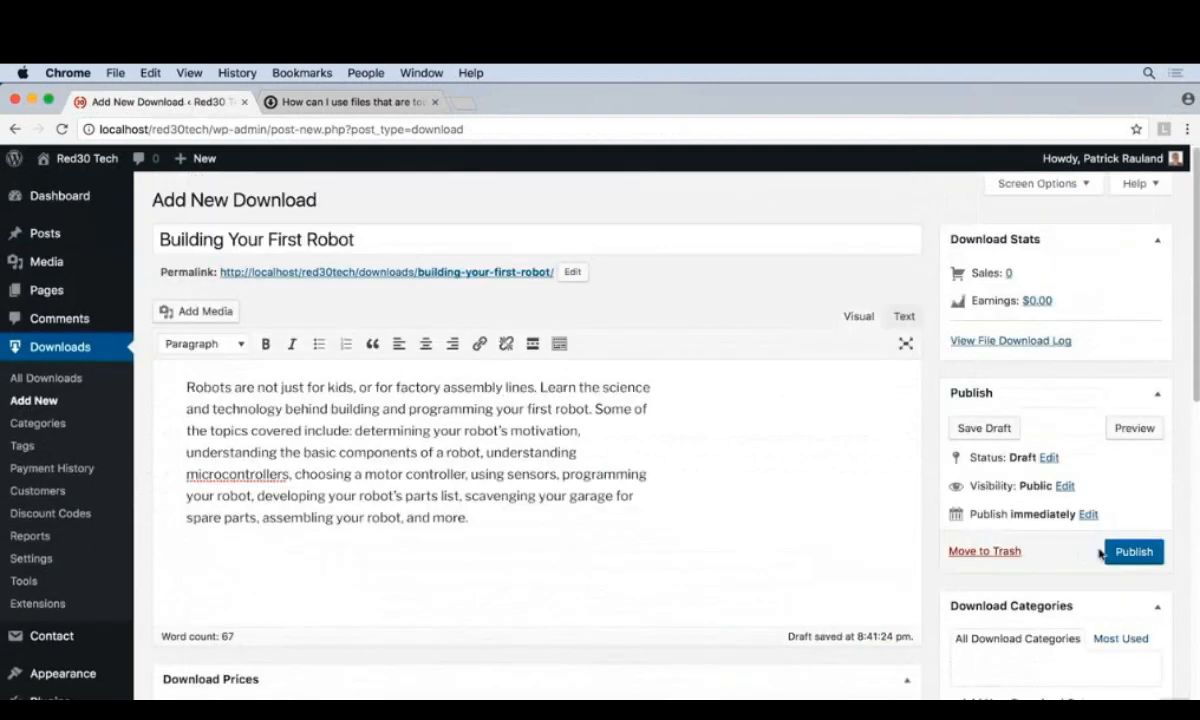
click(1130, 553)
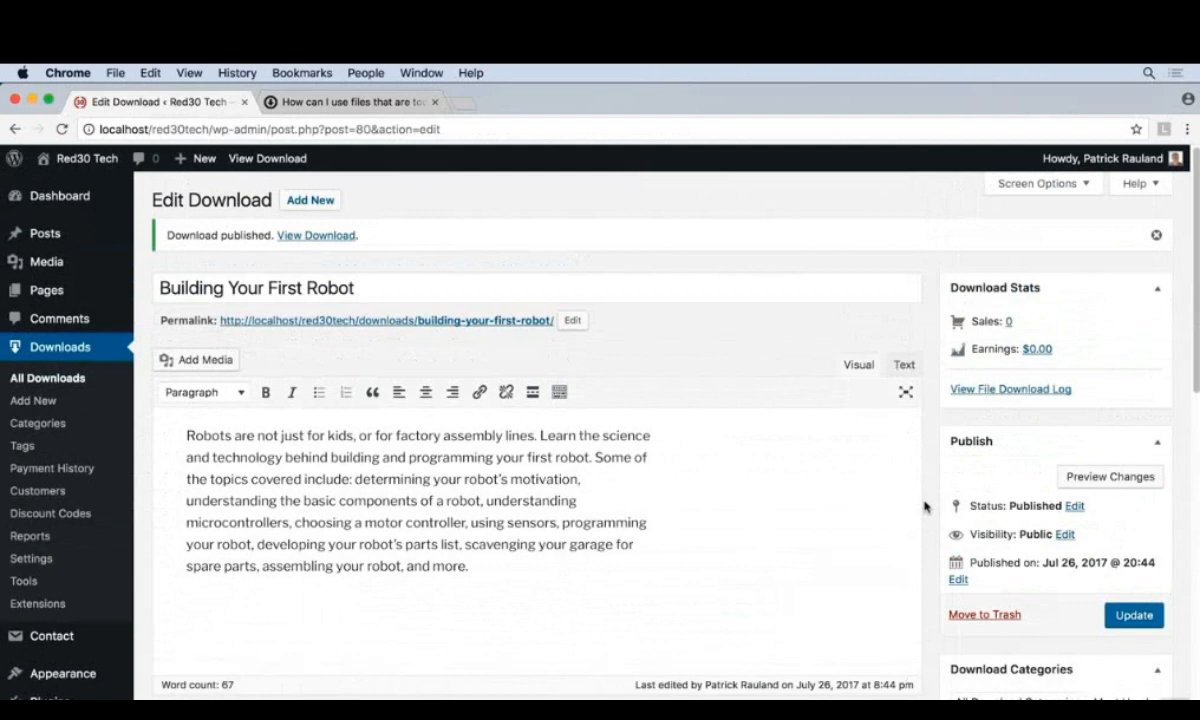
- View the published download on the site and add it to the cart for purchase
click(297, 237)
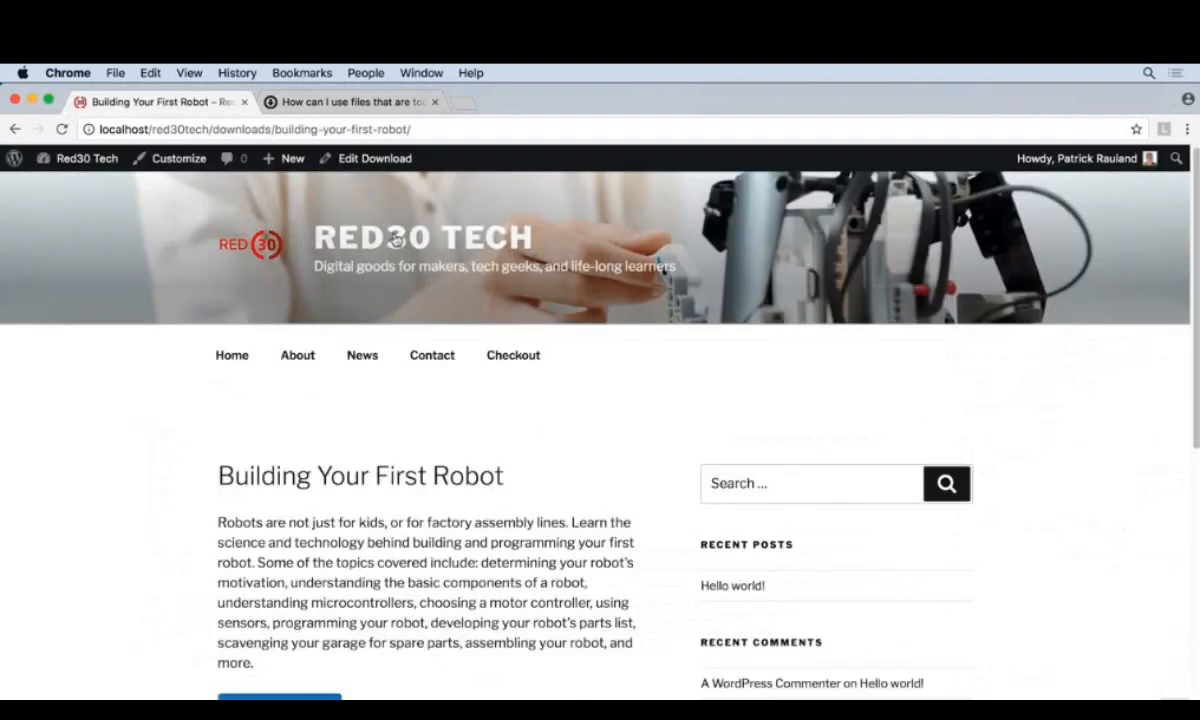
scroll(622, 537, down, 3)
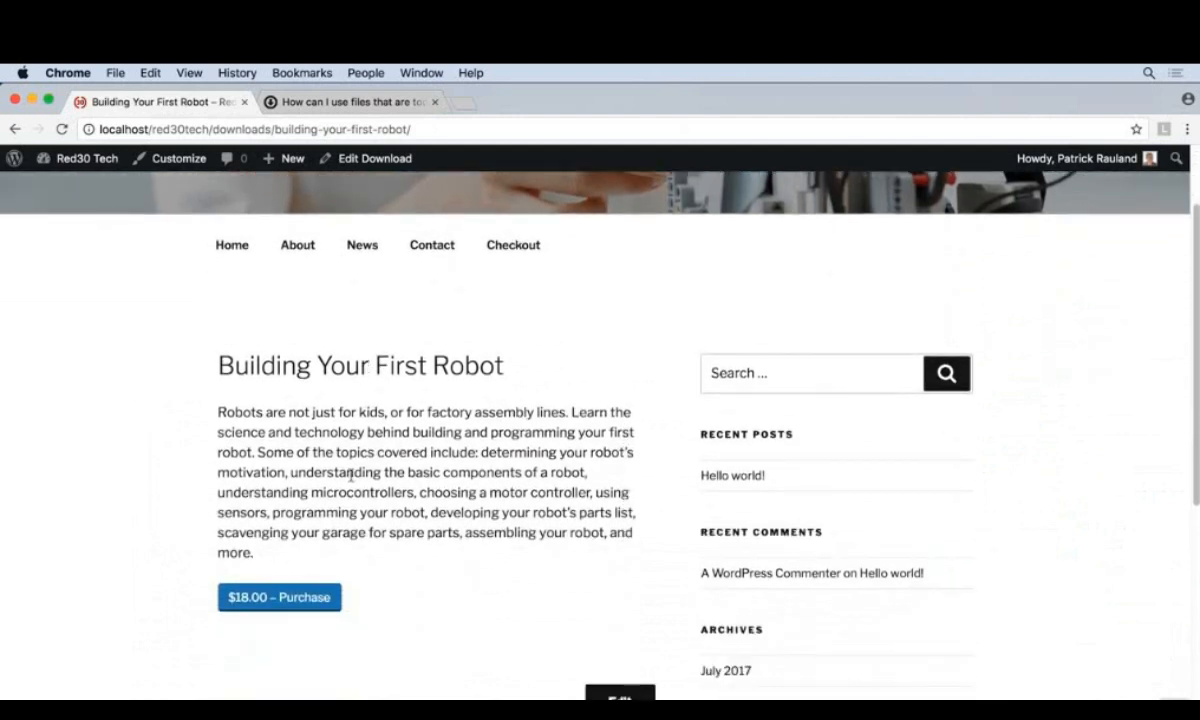
click(325, 600)
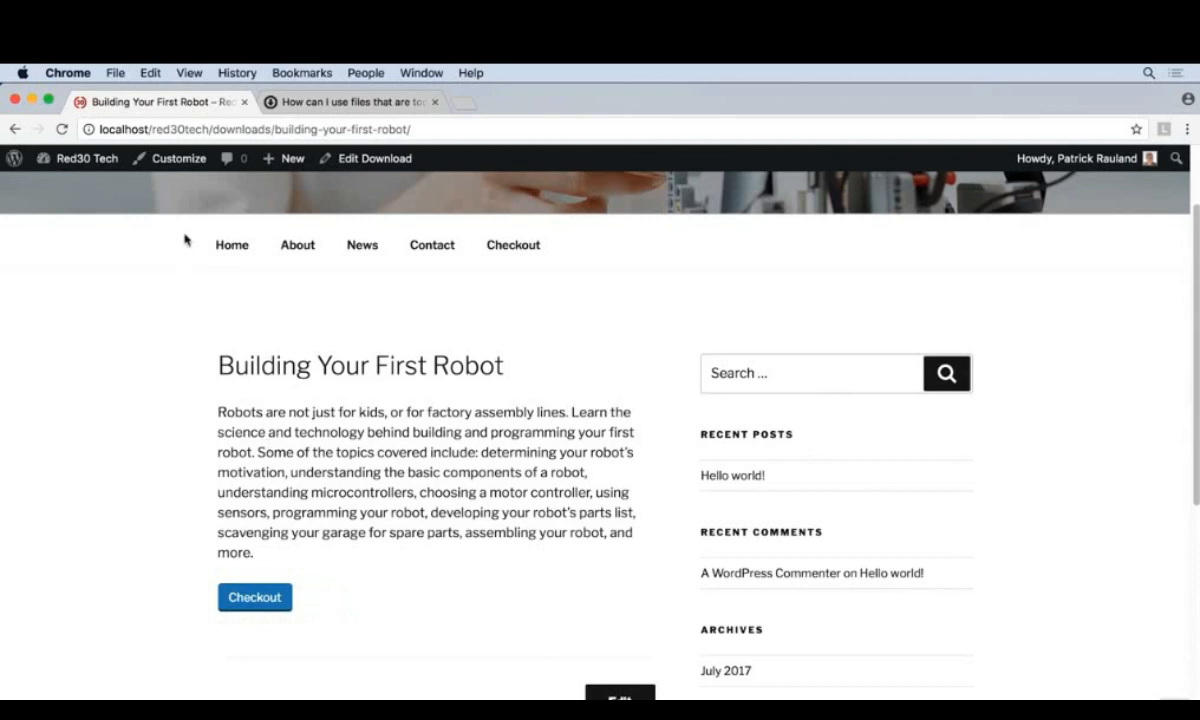
- Return to the site's dashboard and open the Payment Gateways settings of Easy Digital Downloads
click(82, 160)
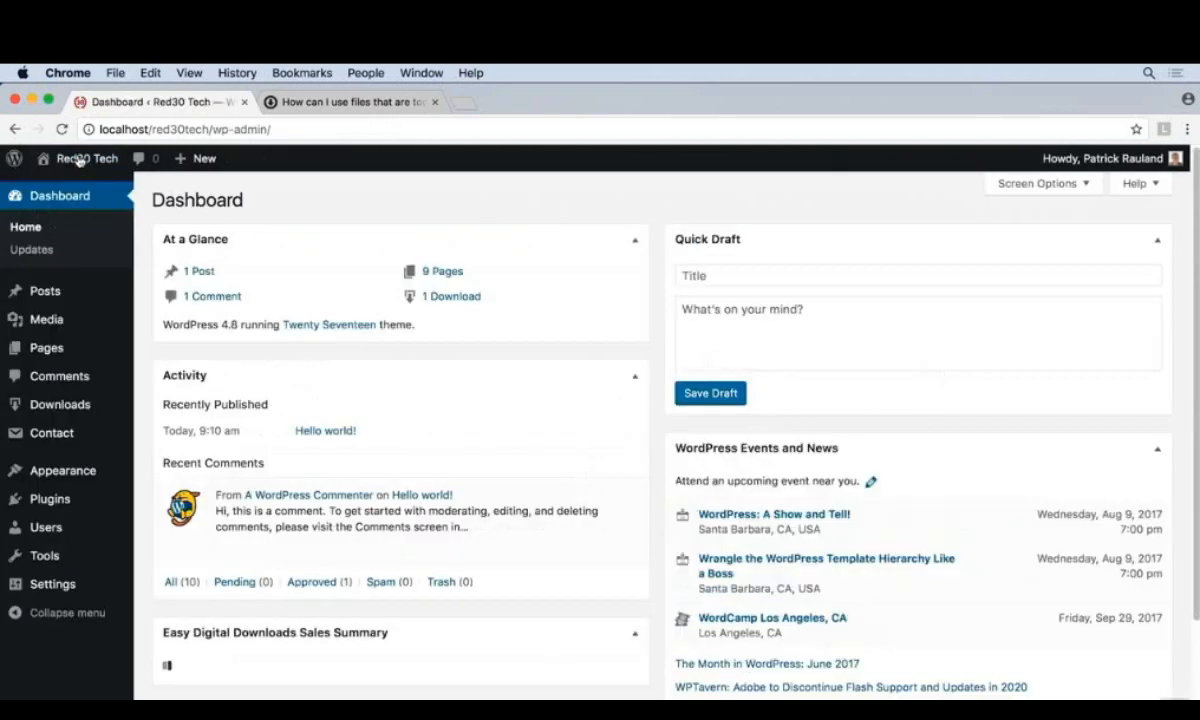
mouse_move(56, 414)
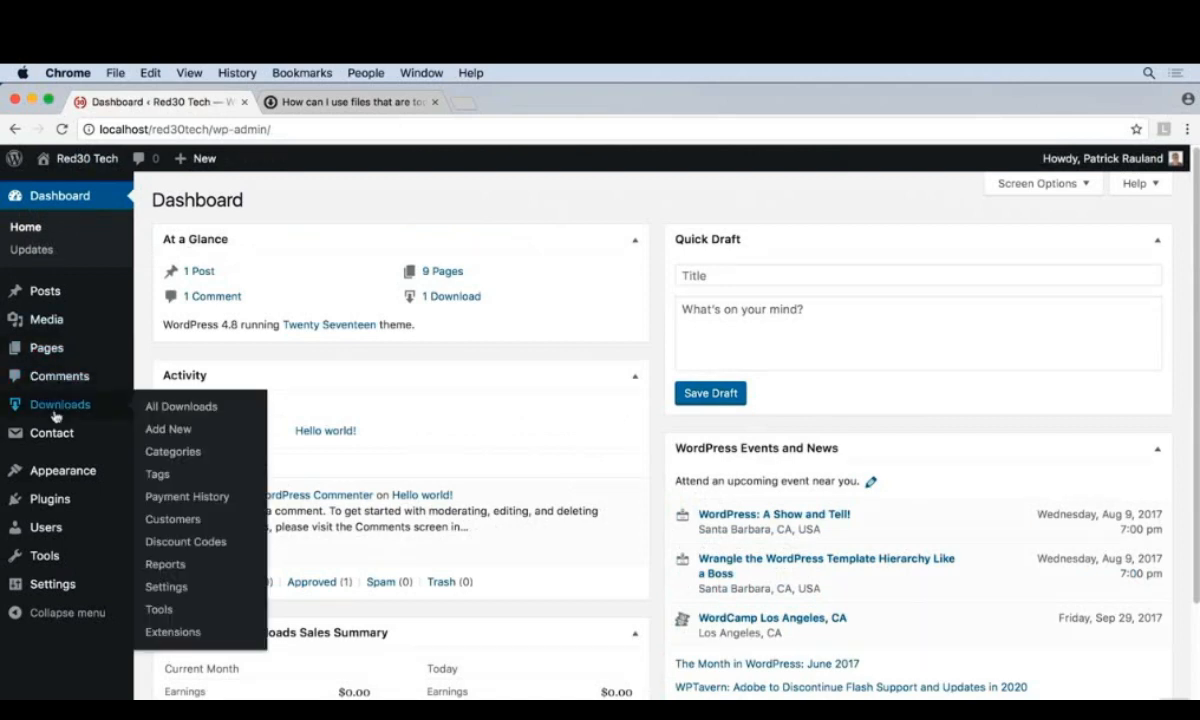
click(168, 593)
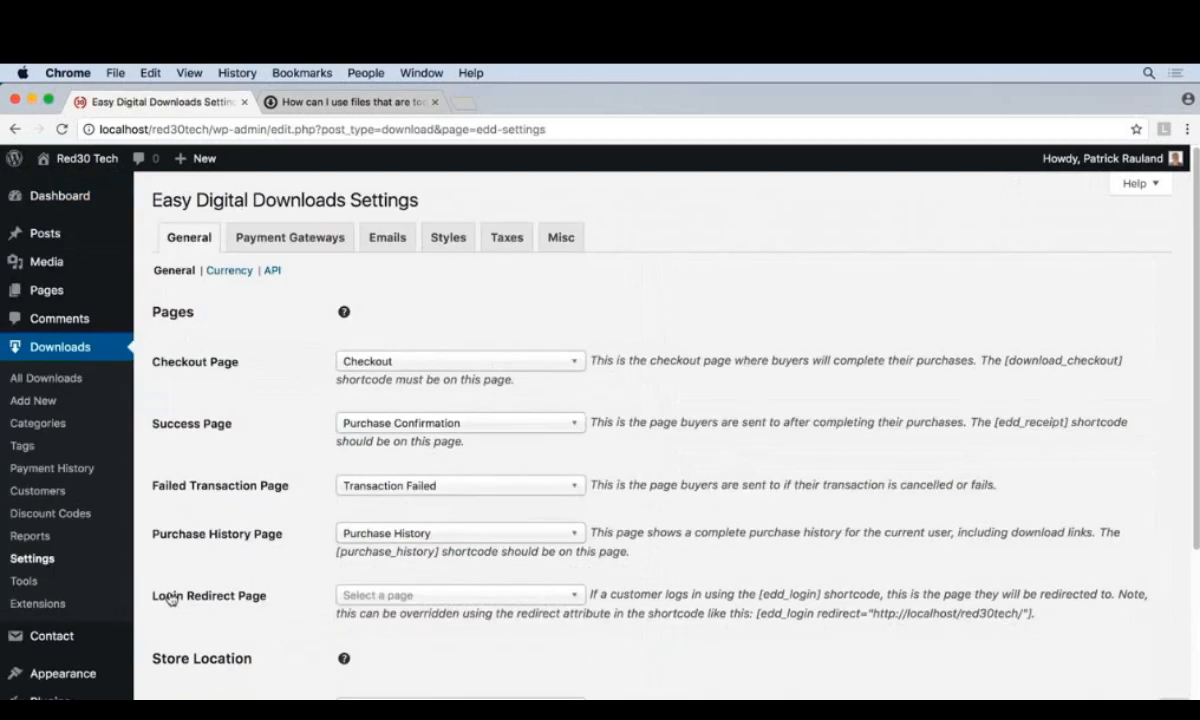
click(303, 240)
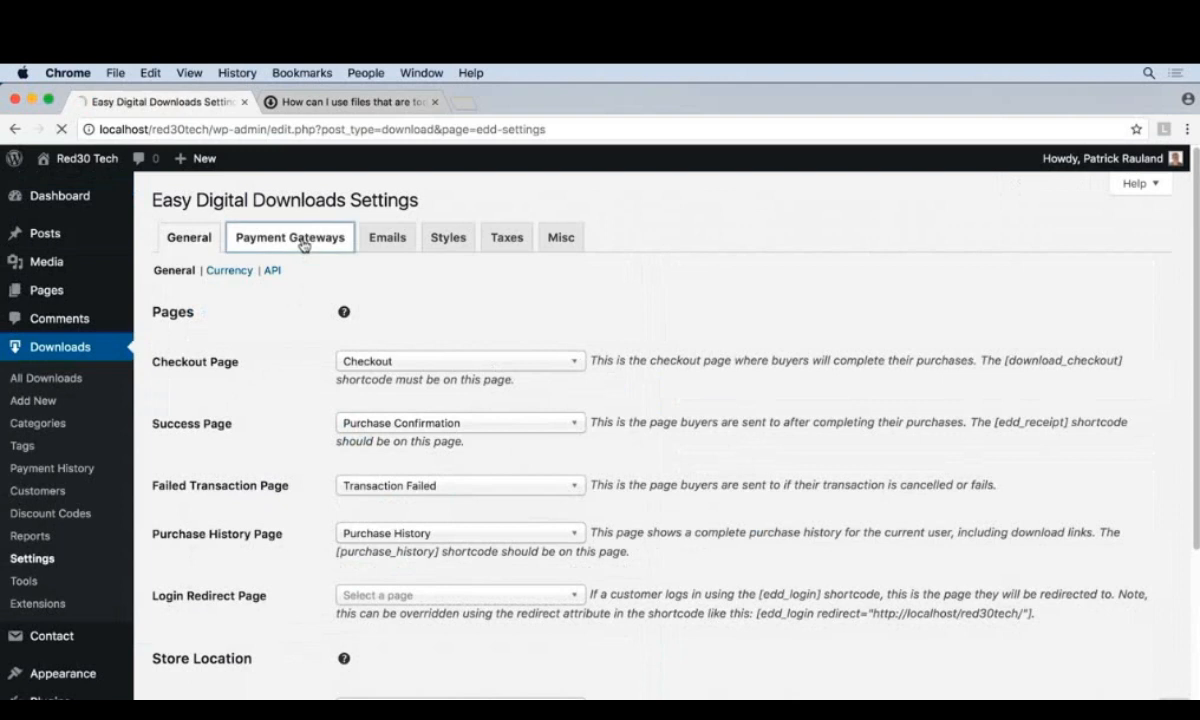
- Turn on test mode, enable the Test Payment gateway, make it the default gateway, and save the settings
click(342, 309)
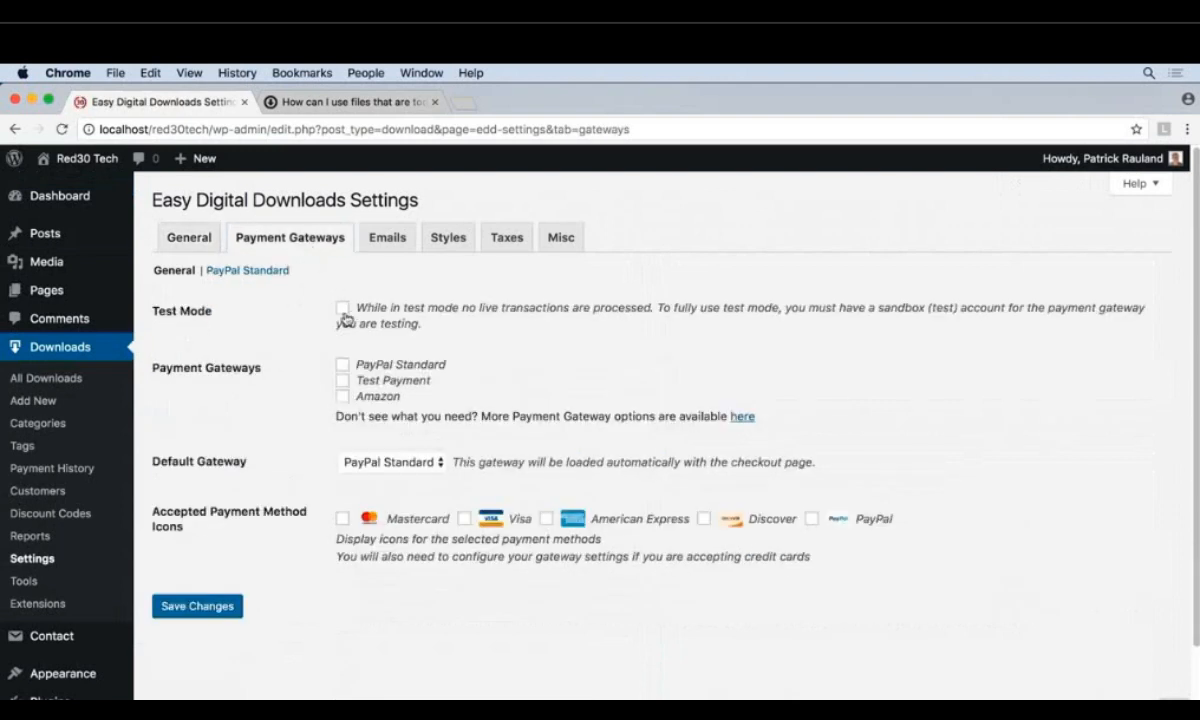
click(342, 381)
click(389, 463)
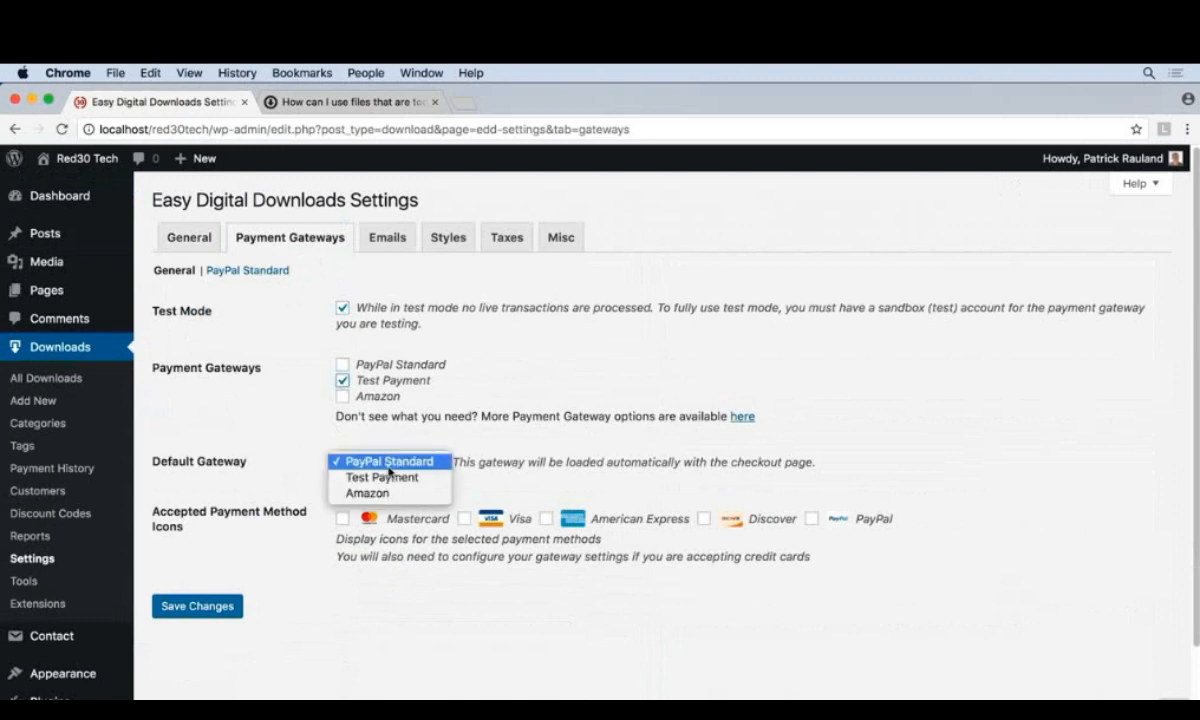
click(367, 477)
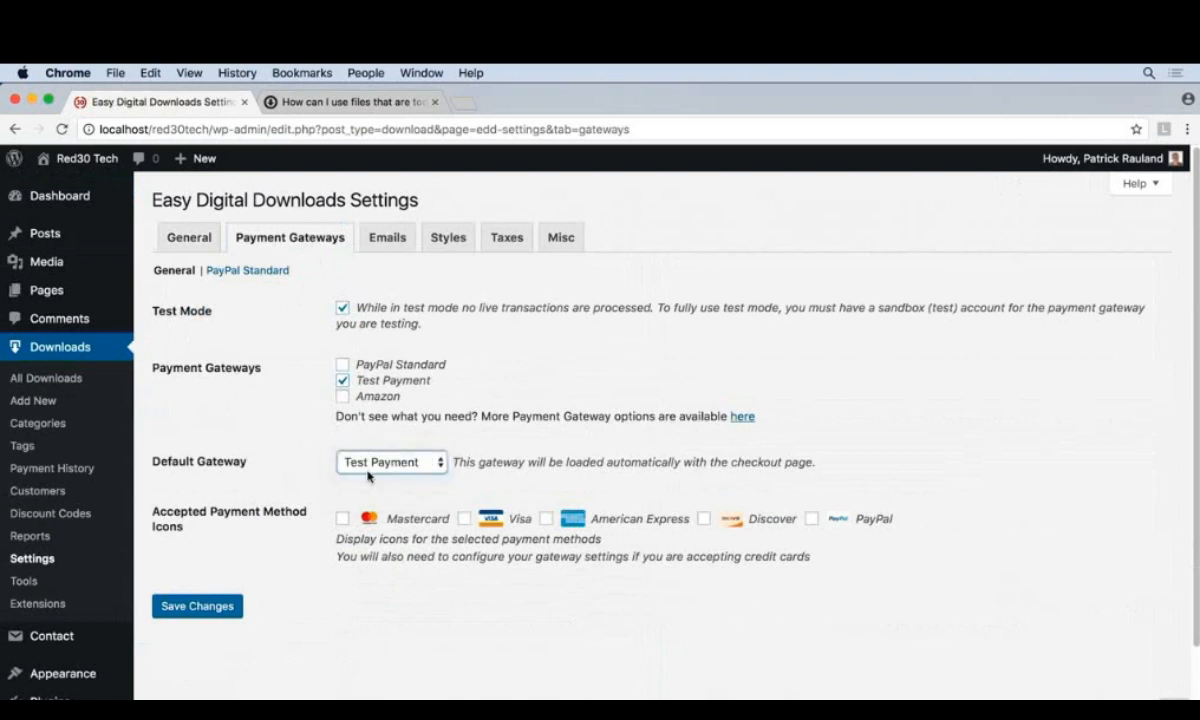
click(204, 609)
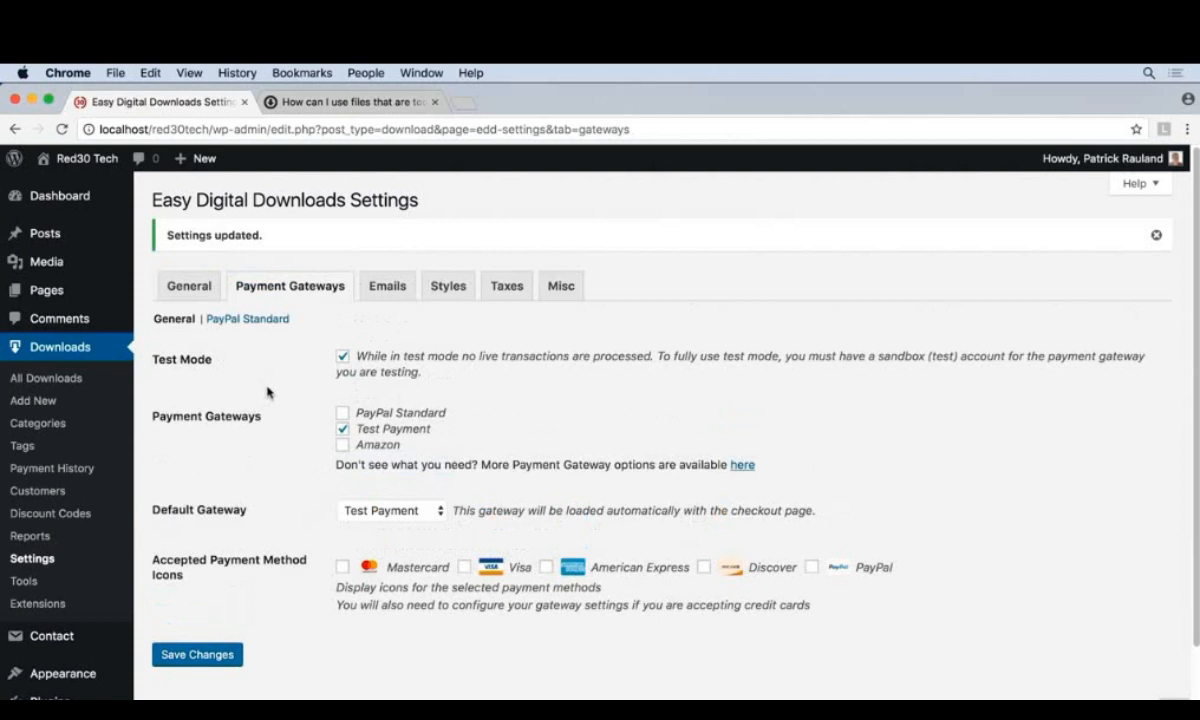
- Open the "Building Your First Robot" download's page on the site from the downloads list and proceed to its checkout
click(79, 383)
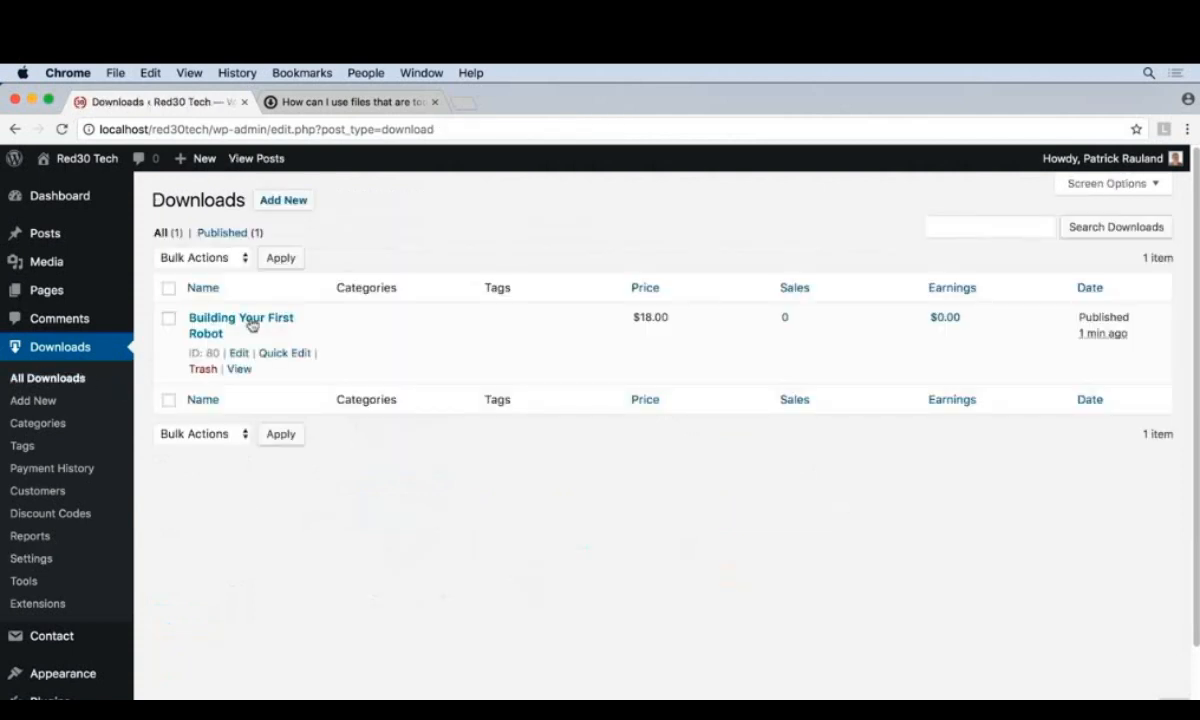
click(239, 369)
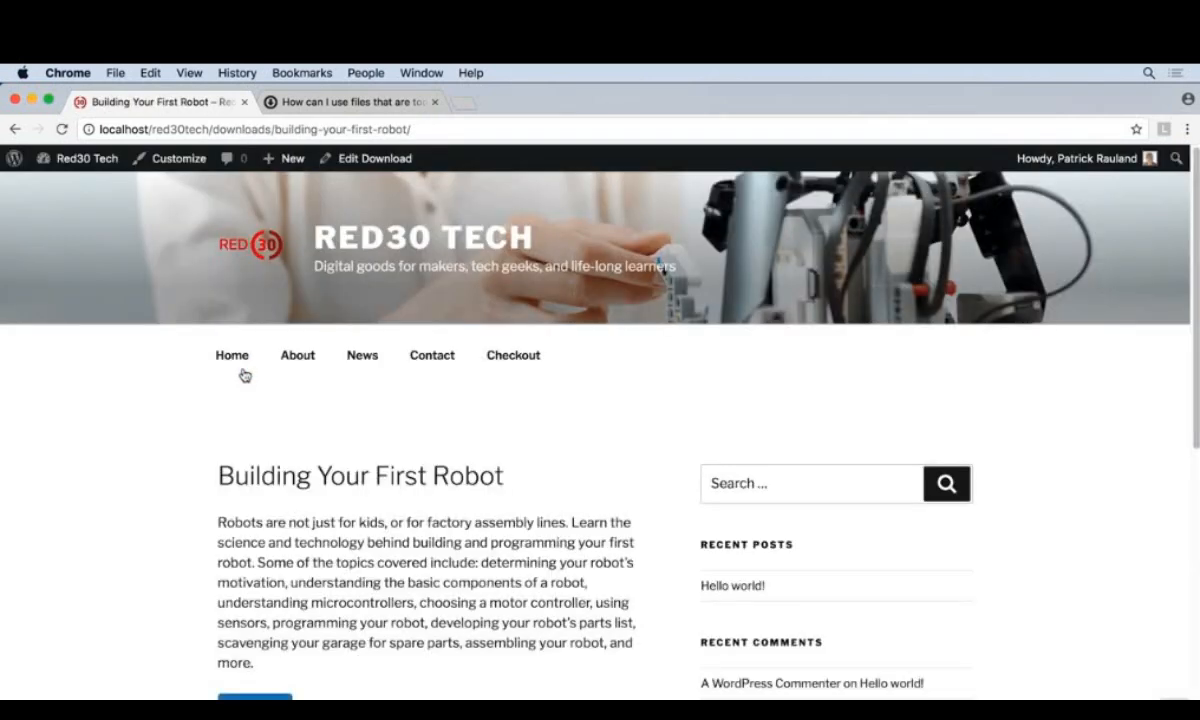
scroll(285, 405, down, 3)
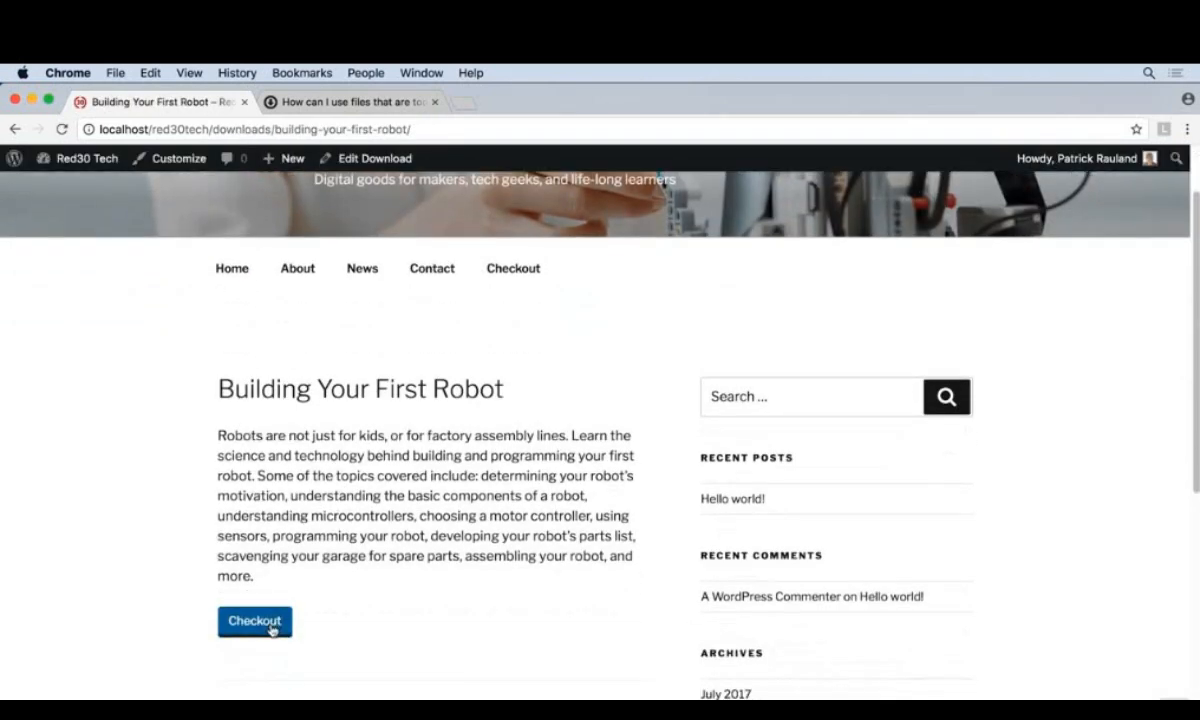
click(270, 625)
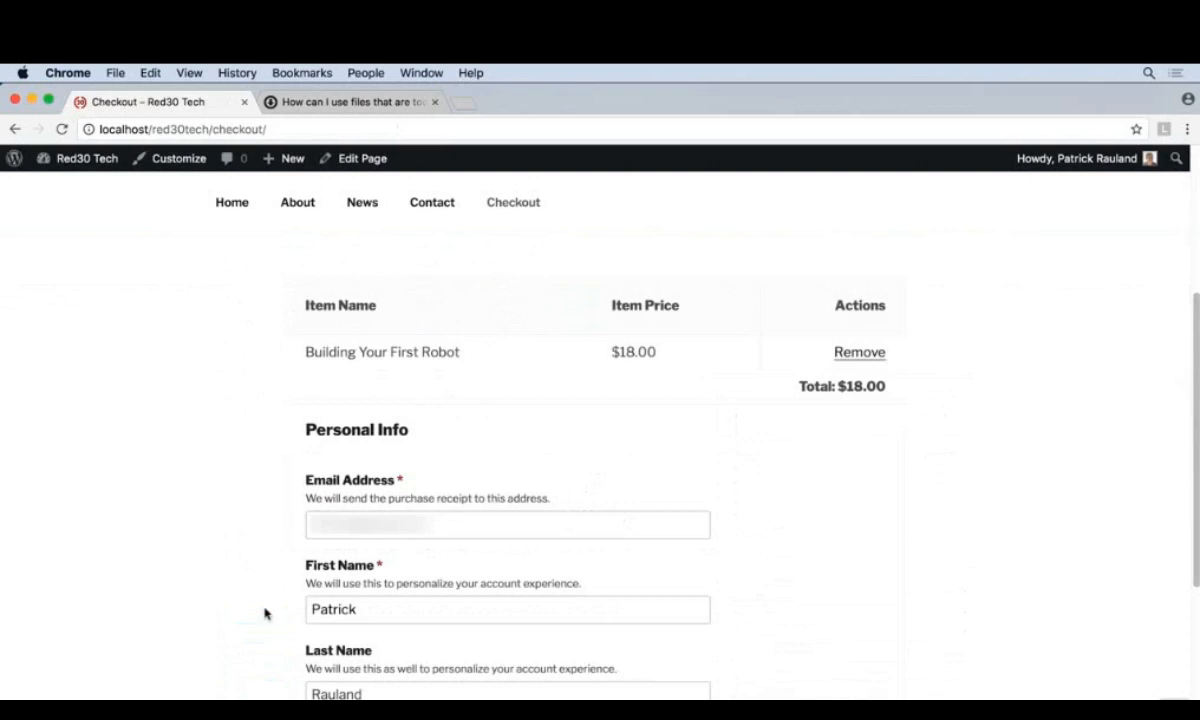
- Complete the purchase with the prefilled personal info and review the purchased product on the confirmation page
scroll(265, 612, down, 3)
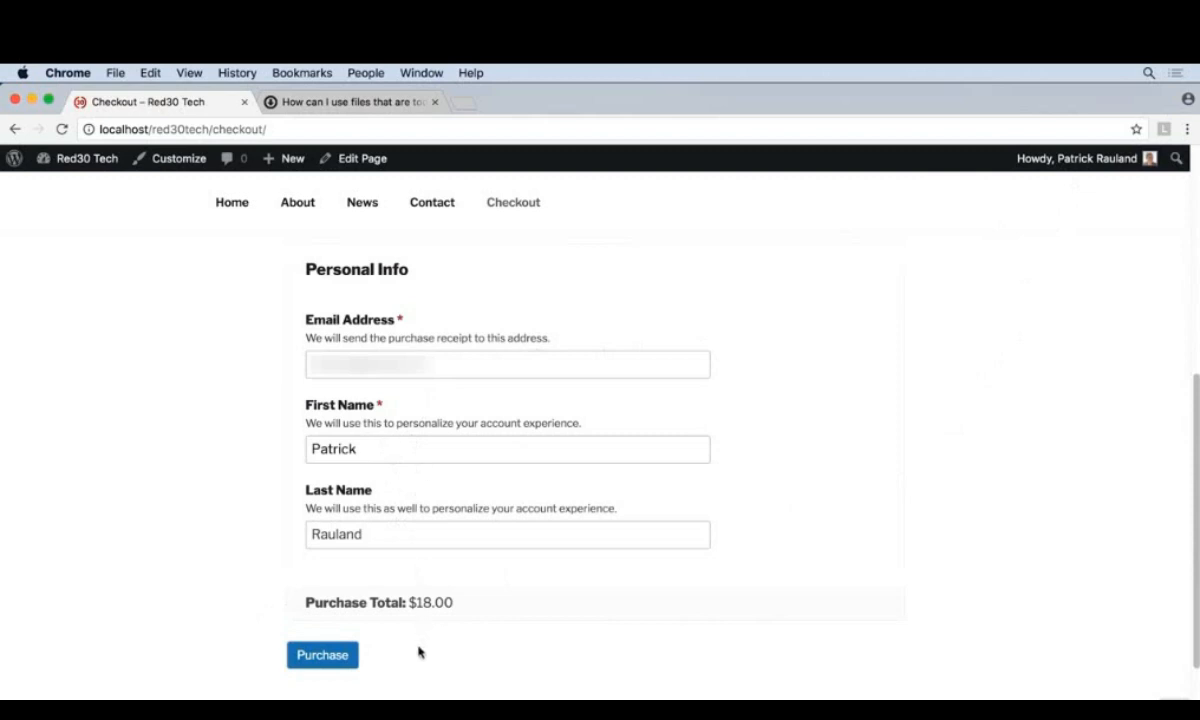
click(315, 657)
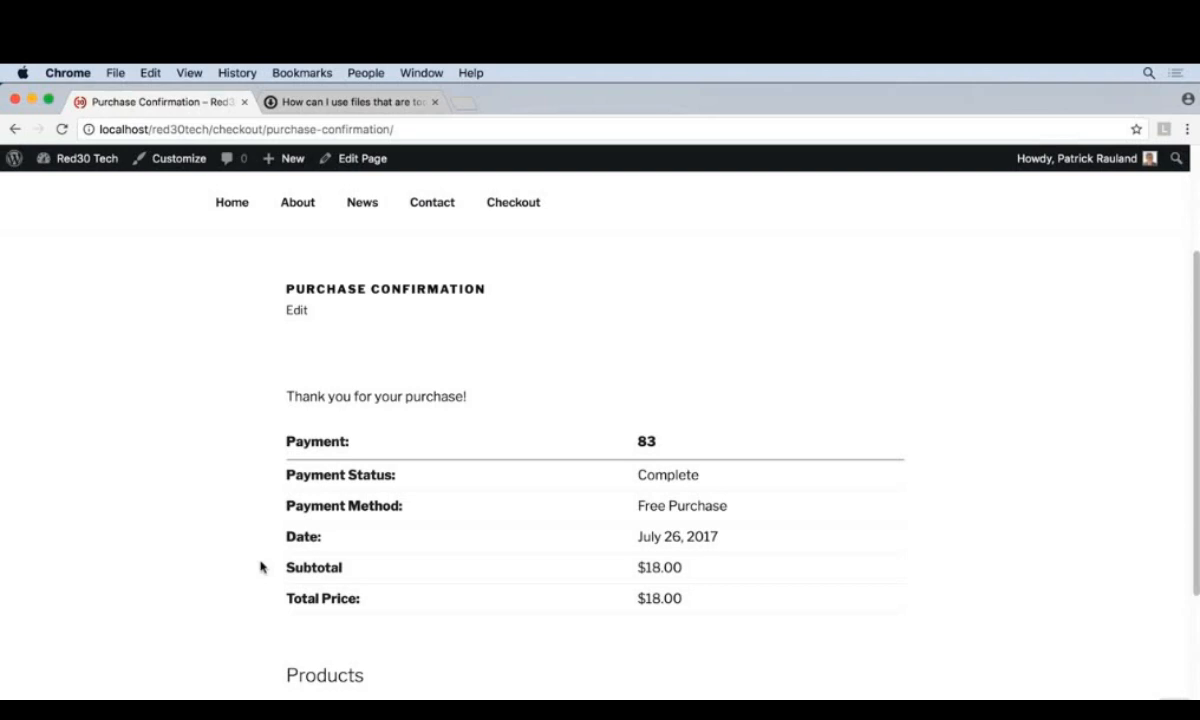
scroll(260, 567, down, 4)
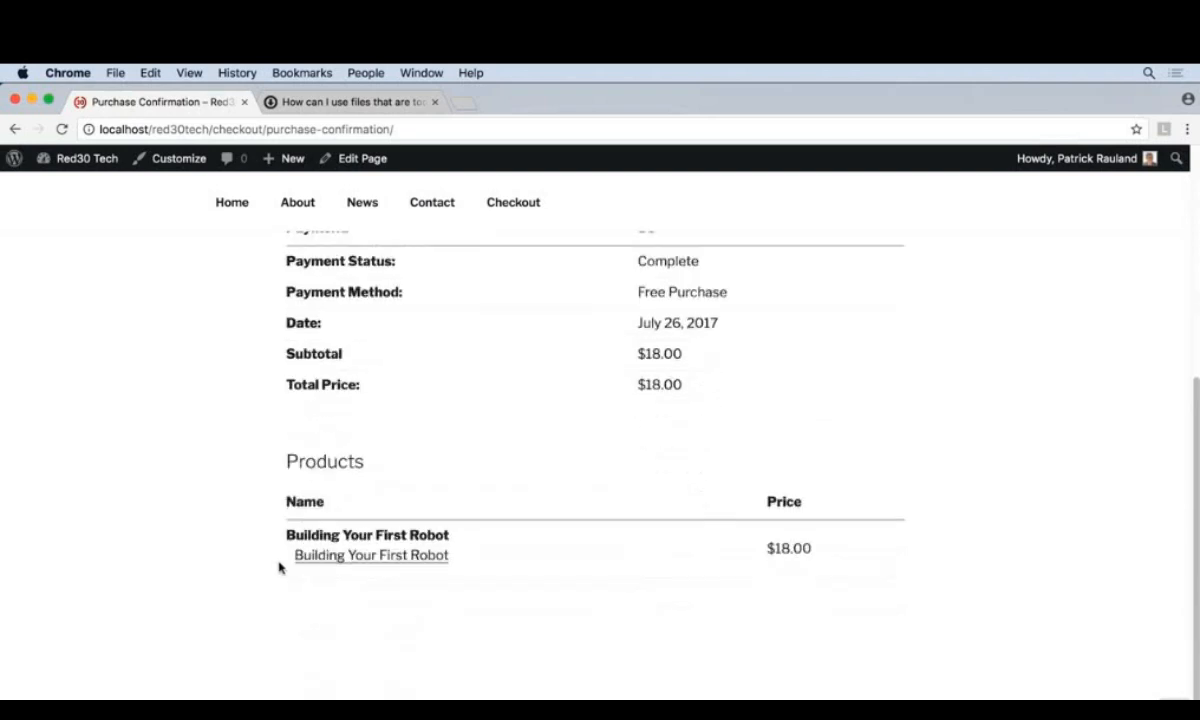